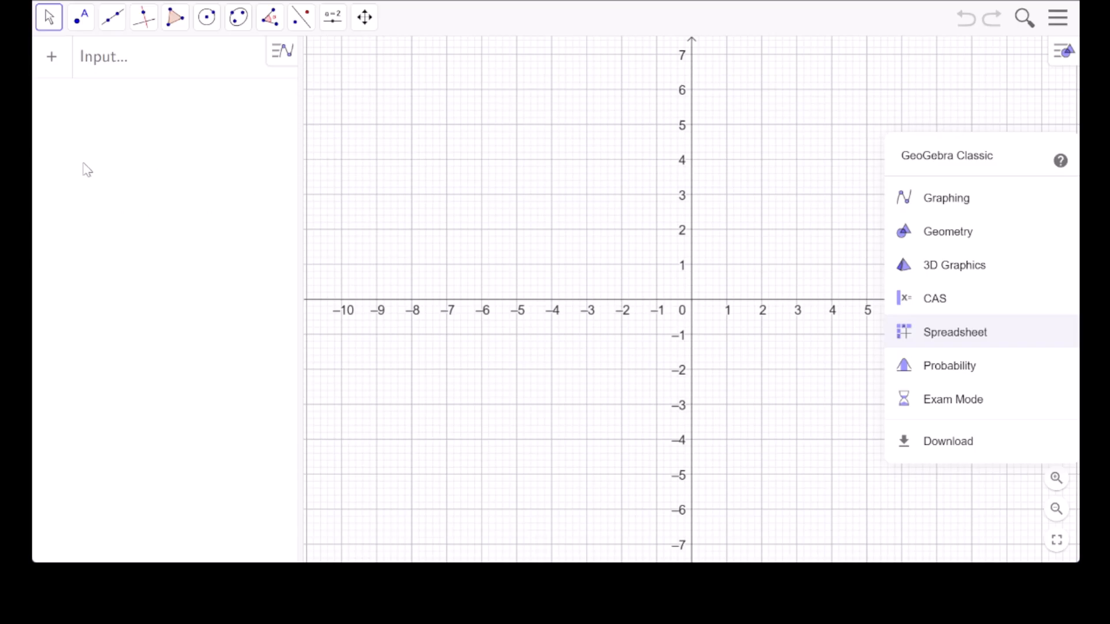
# Plot three points: A at (1, 1), B at (5, 4) and C at (3, 2).
pyautogui.click(79, 27)
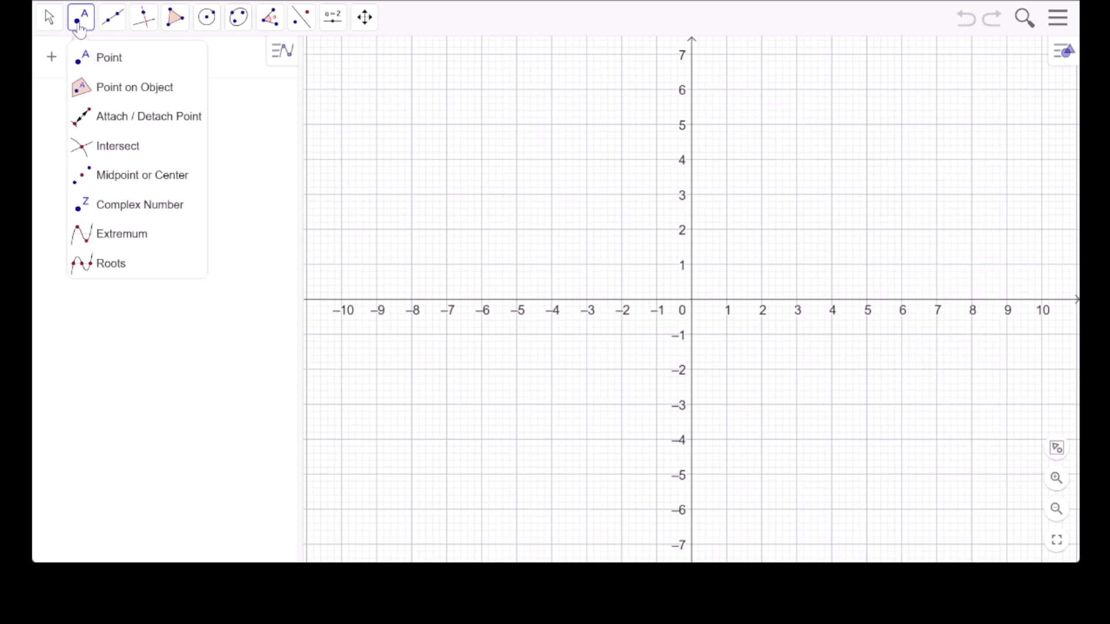
pyautogui.click(104, 65)
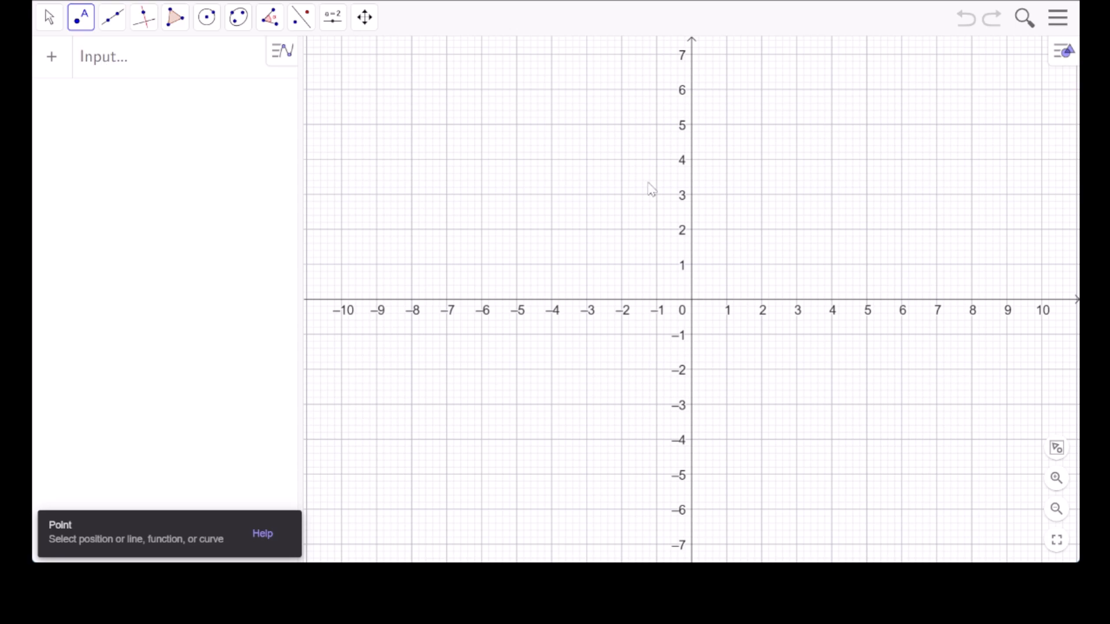
pyautogui.click(727, 266)
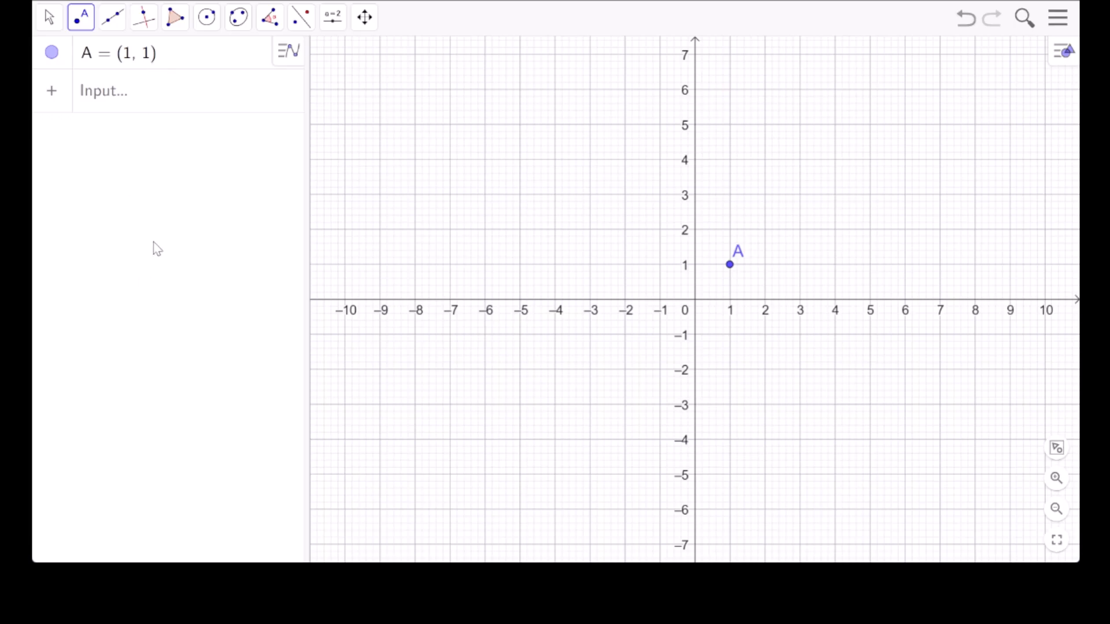
pyautogui.click(870, 160)
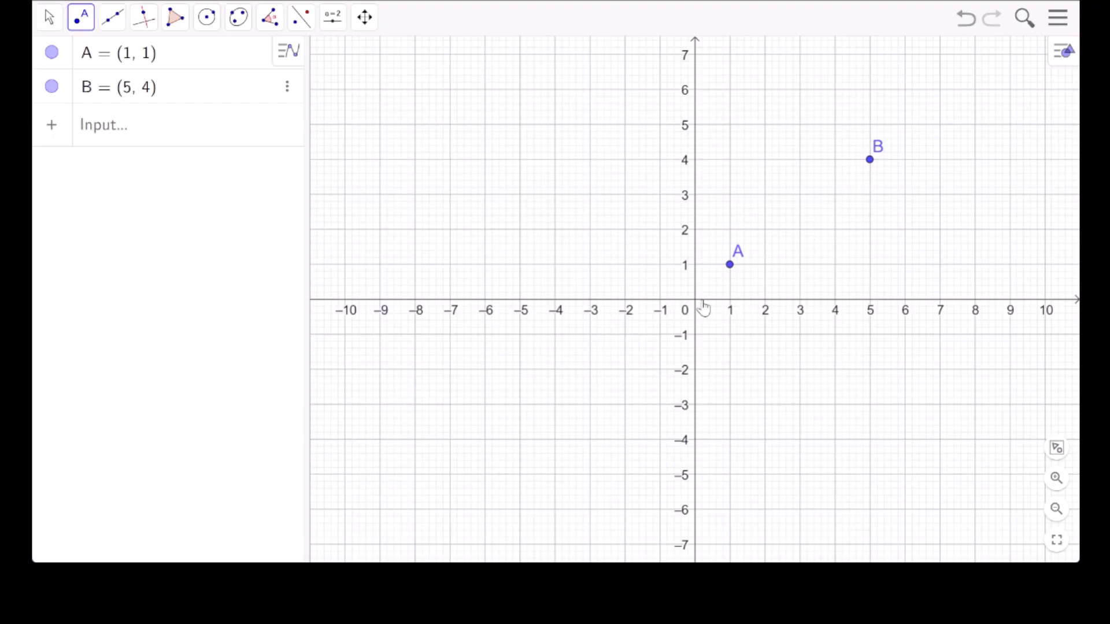
pyautogui.click(800, 229)
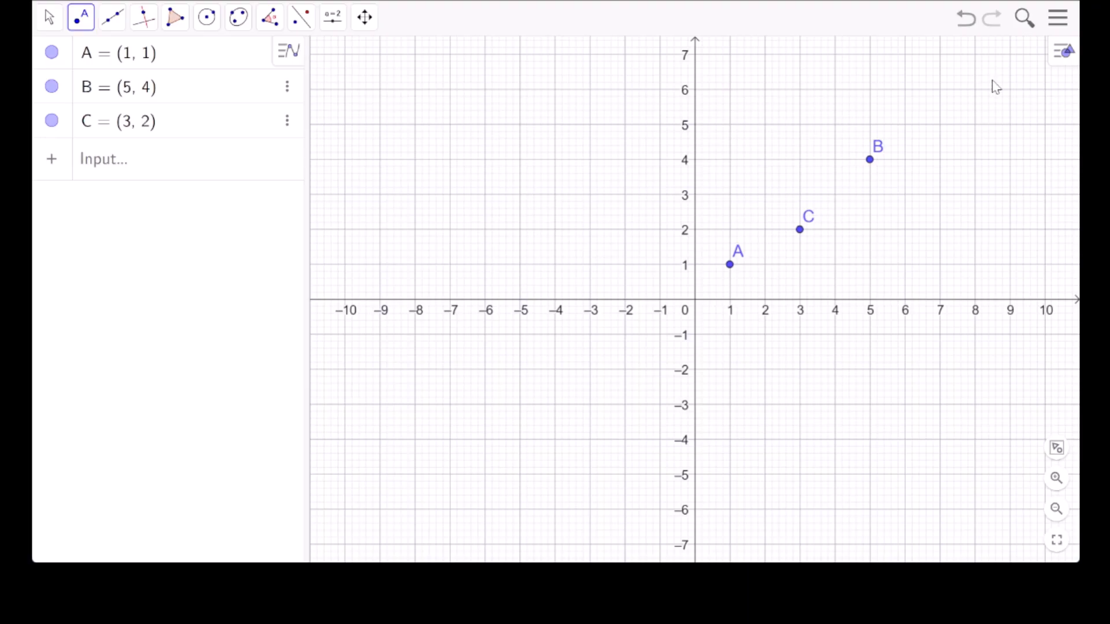
# Switch to the Move tool and relocate point B to (-6, 4).
pyautogui.click(49, 18)
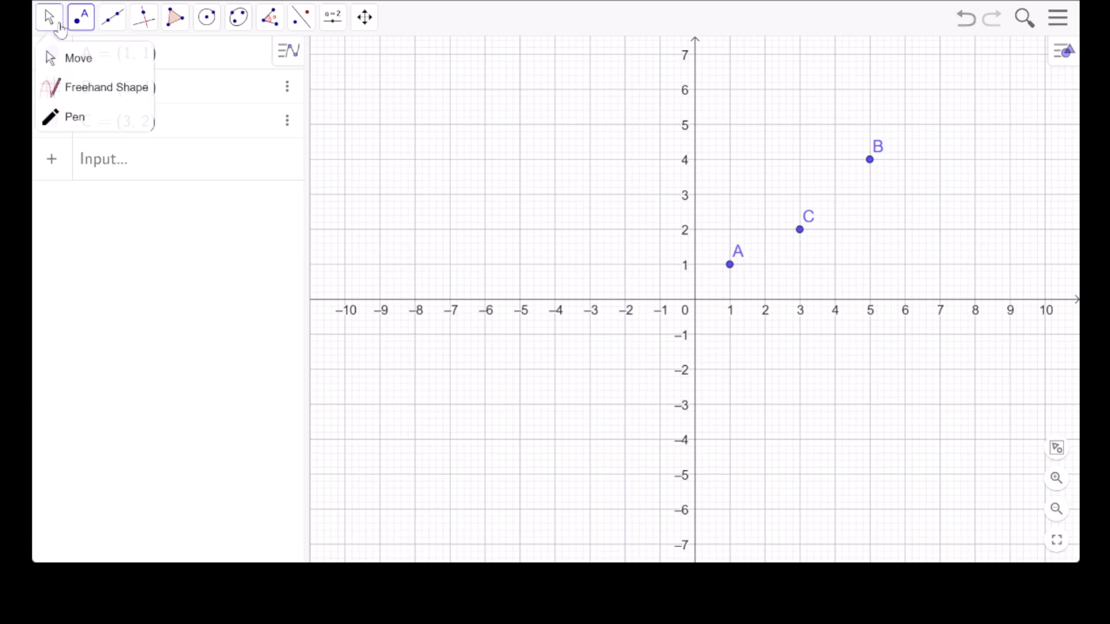
pyautogui.click(74, 67)
pyautogui.moveTo(869, 168); pyautogui.dragTo(487, 171)
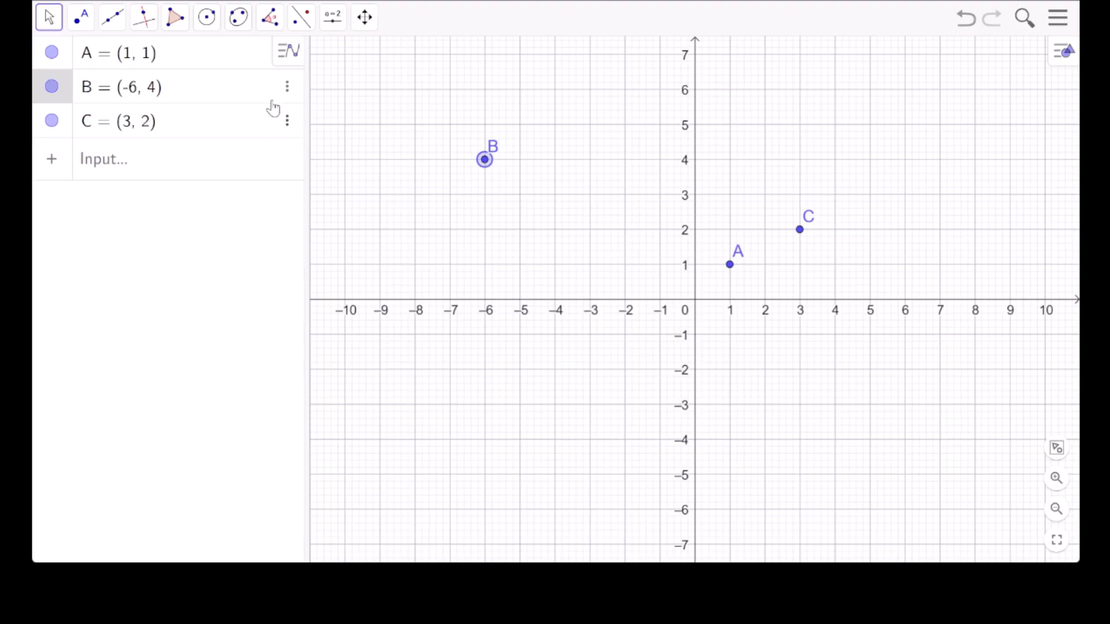
# Set point B's label to show Name & Value.
pyautogui.click(288, 88)
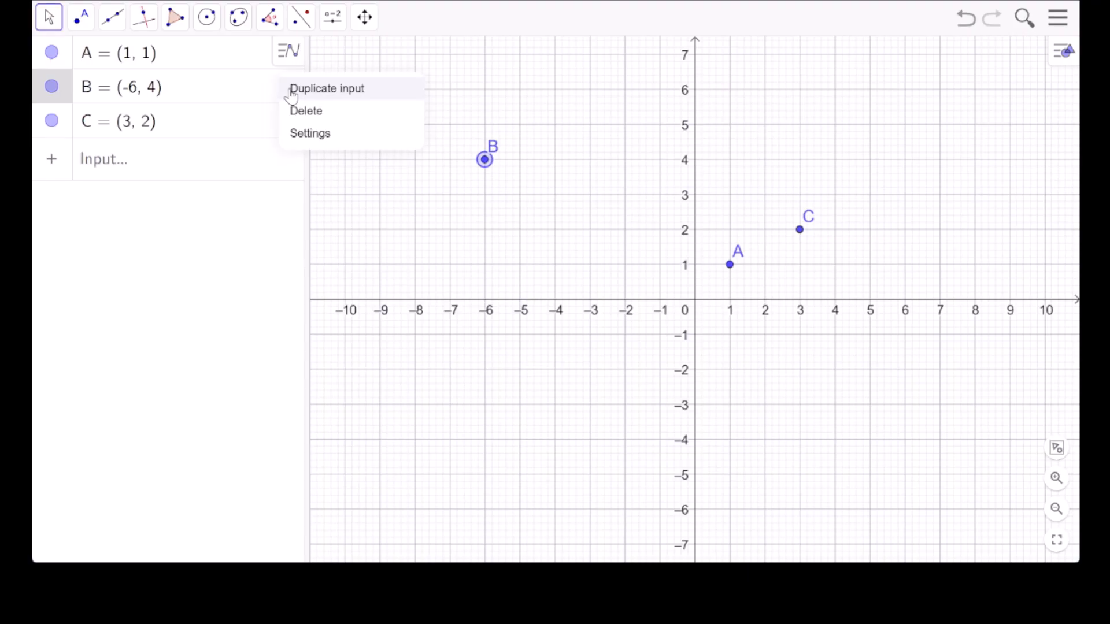
pyautogui.click(316, 135)
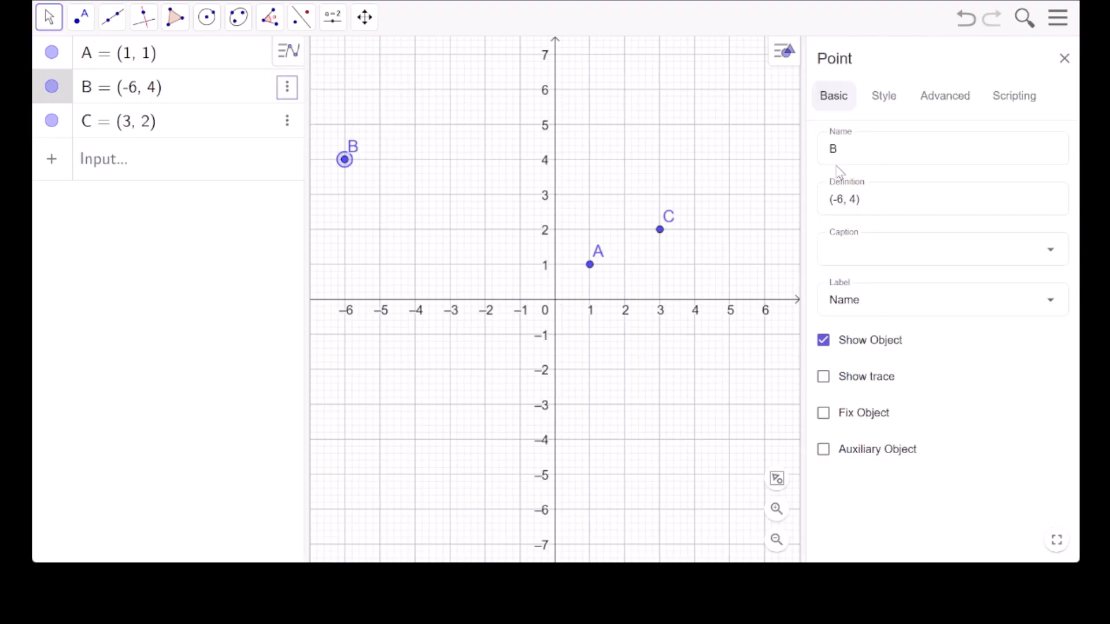
pyautogui.click(1051, 301)
pyautogui.click(899, 384)
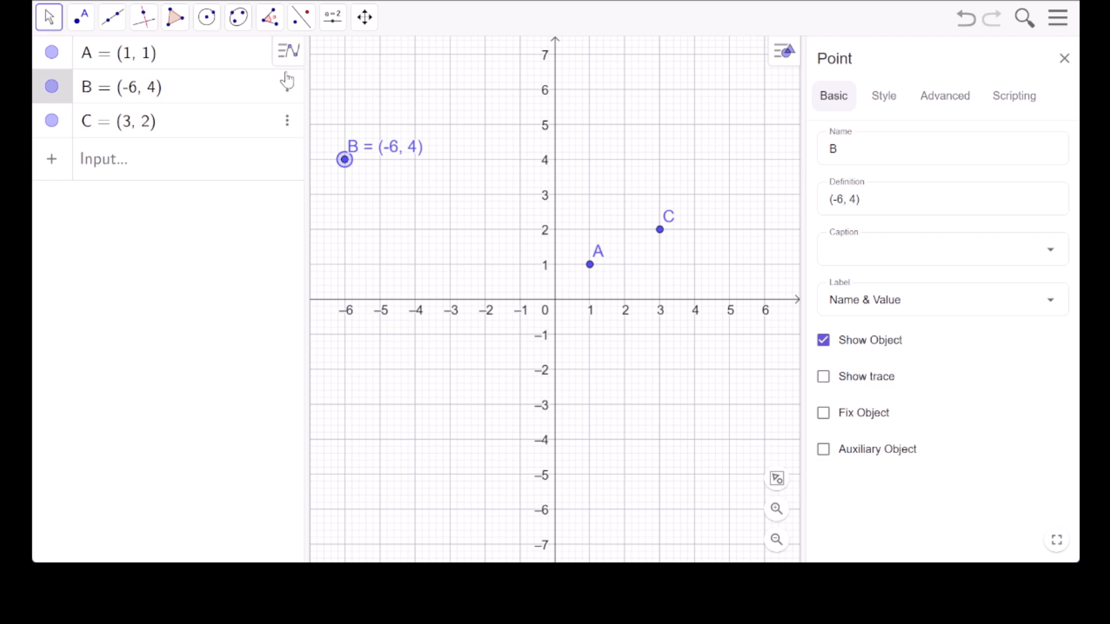
# Set point C's label to show Name & Value.
pyautogui.click(289, 122)
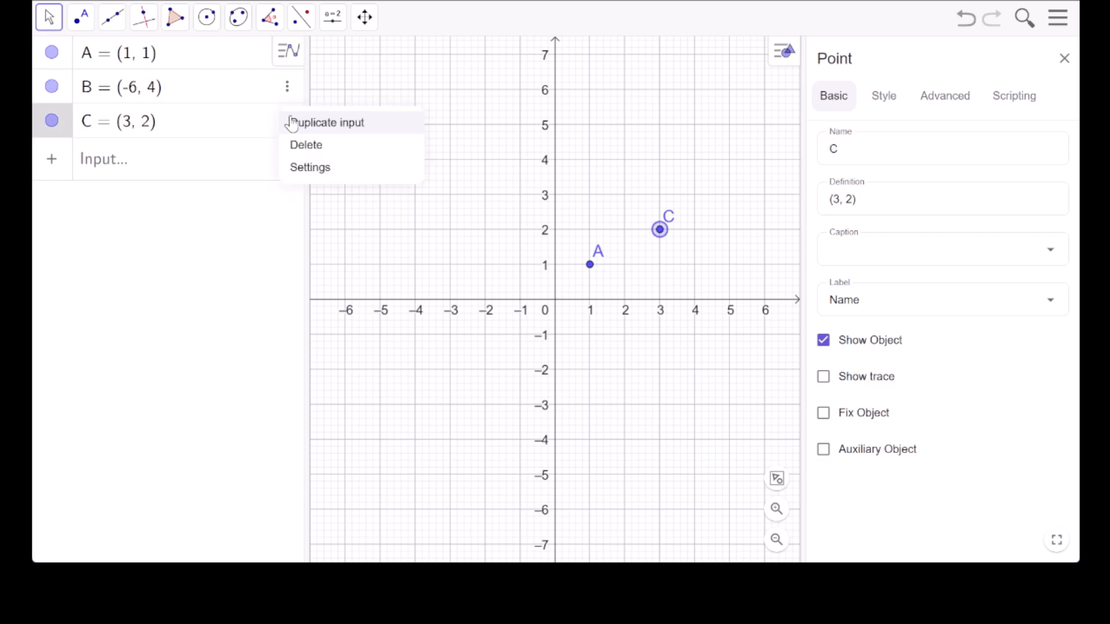
pyautogui.click(313, 168)
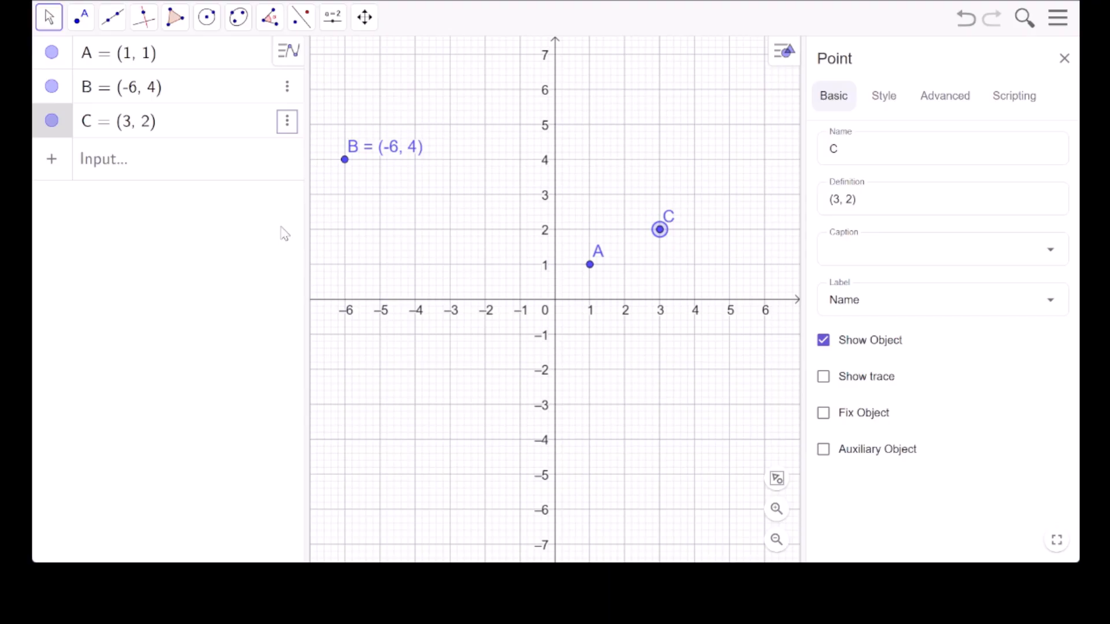
pyautogui.click(1053, 305)
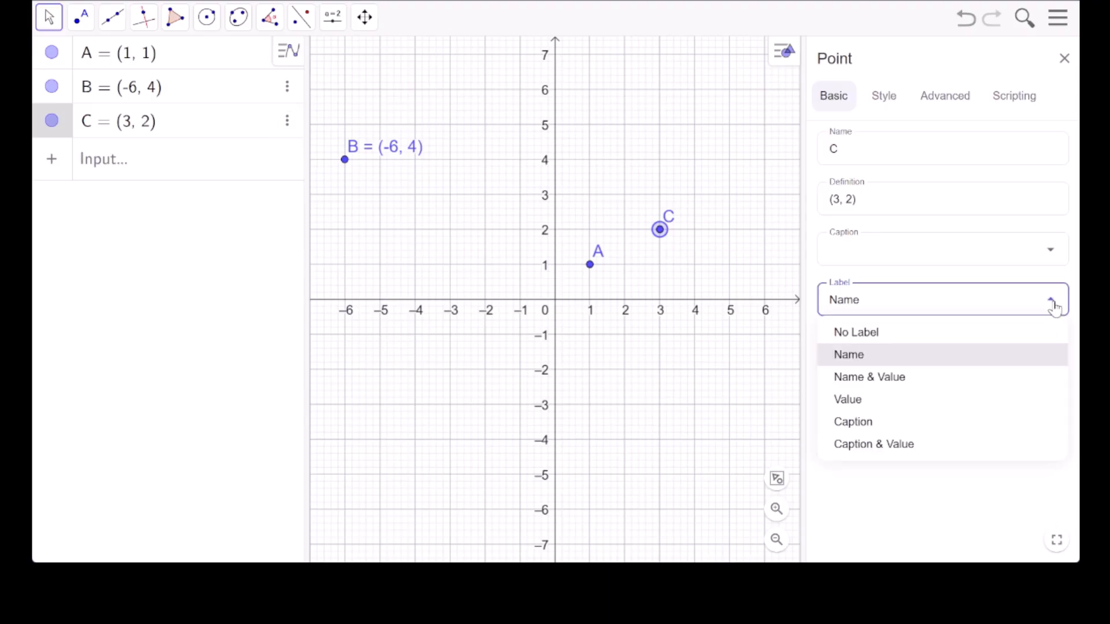
pyautogui.click(851, 382)
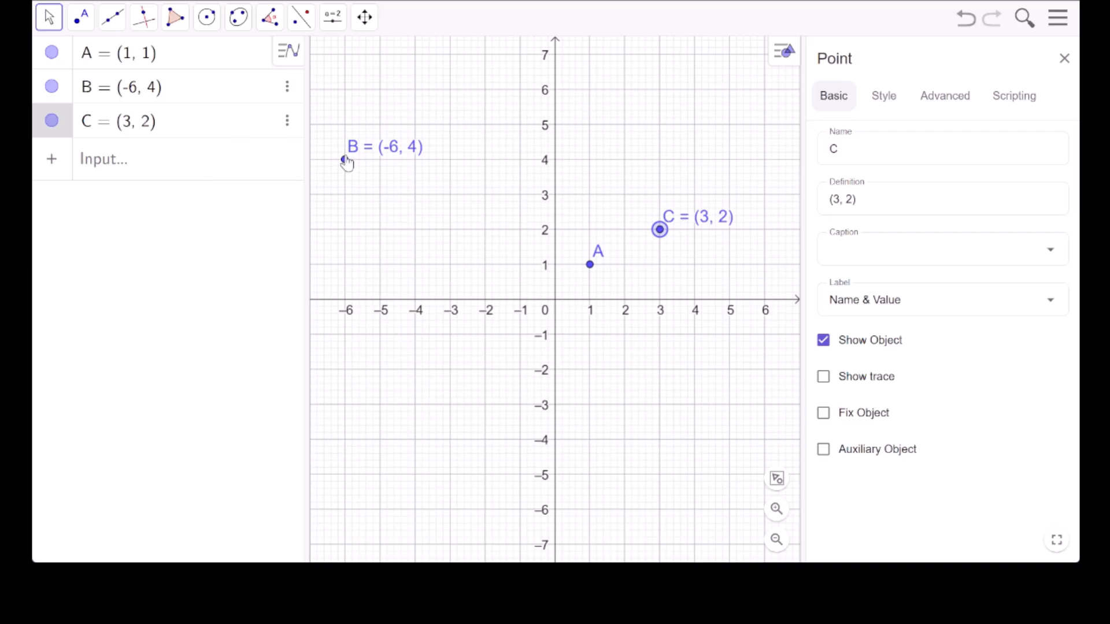
# Move point B to (-4, -4) and on to (1, 0) on the x-axis, closing the point settings.
pyautogui.moveTo(347, 163); pyautogui.dragTo(424, 447)
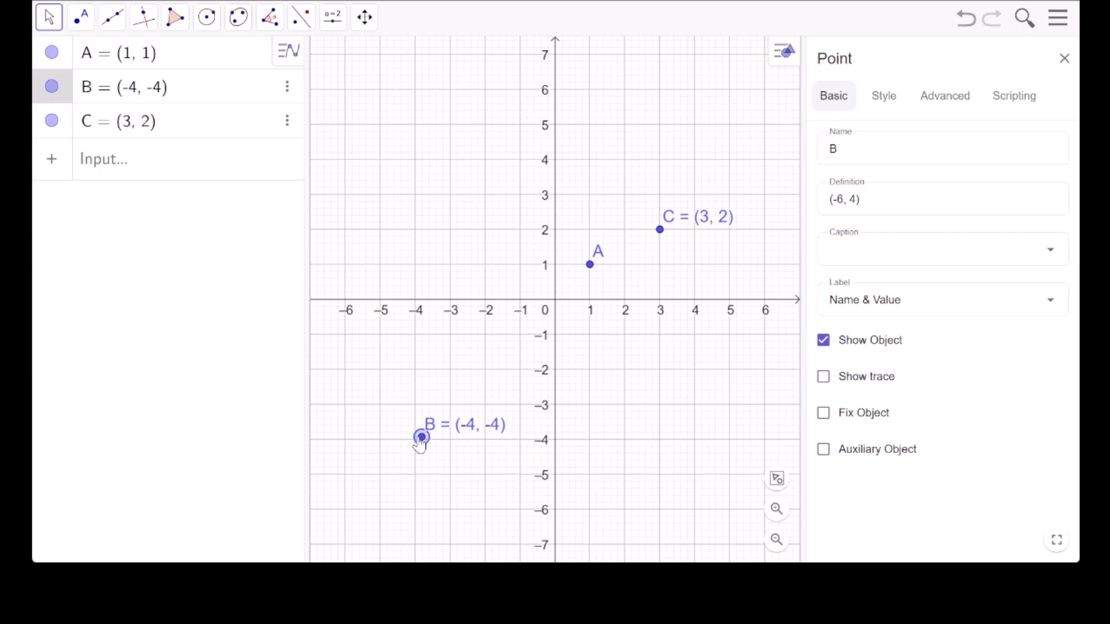
pyautogui.moveTo(420, 445); pyautogui.dragTo(586, 322)
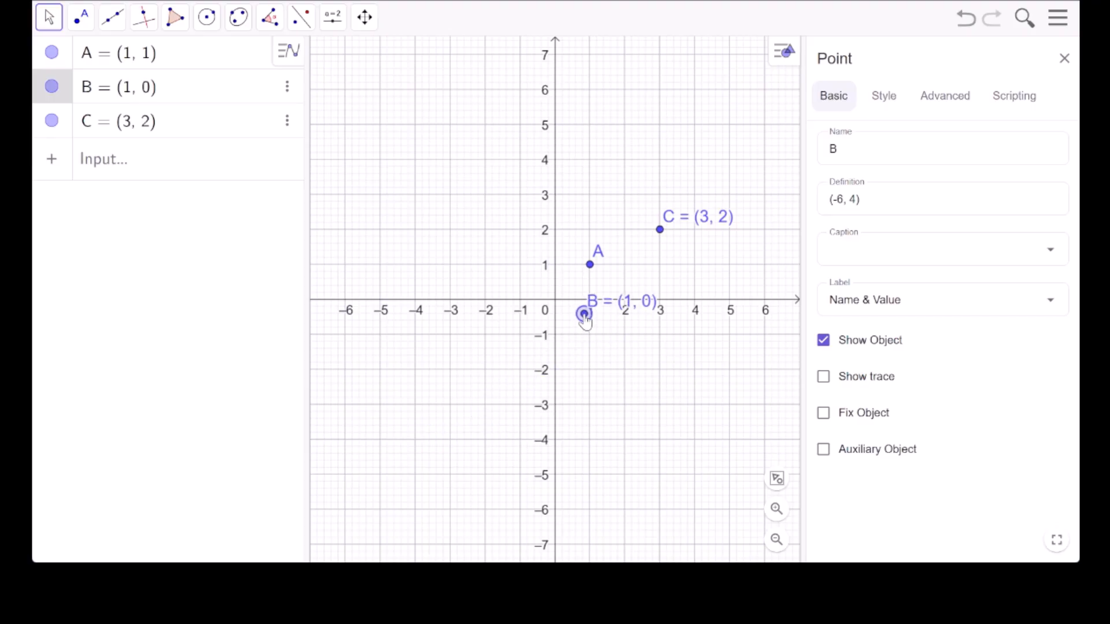
pyautogui.click(1065, 60)
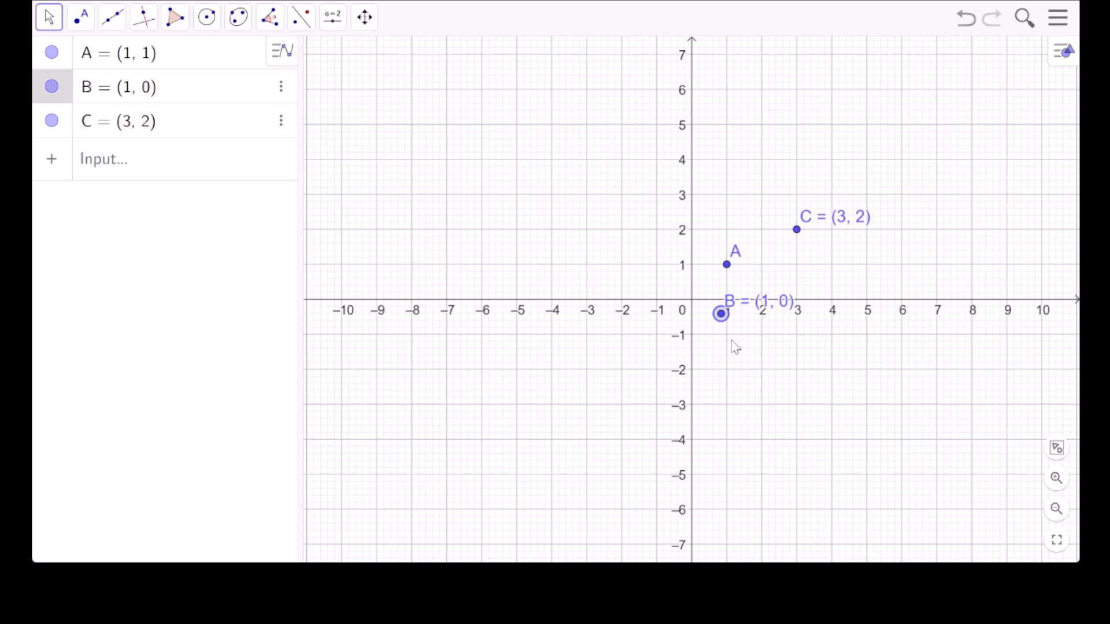
pyautogui.moveTo(724, 319); pyautogui.dragTo(727, 304)
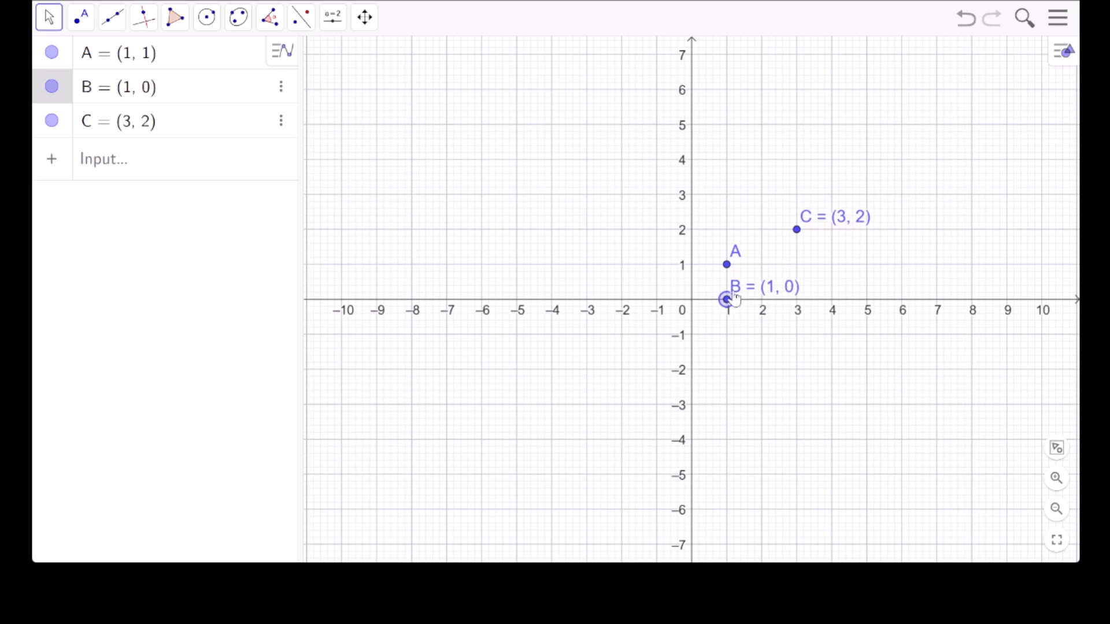
# Slide point B along the x-axis through (2, 0), (4, 0) and (-1, 0) to (-3, 0).
pyautogui.moveTo(727, 302); pyautogui.dragTo(764, 308)
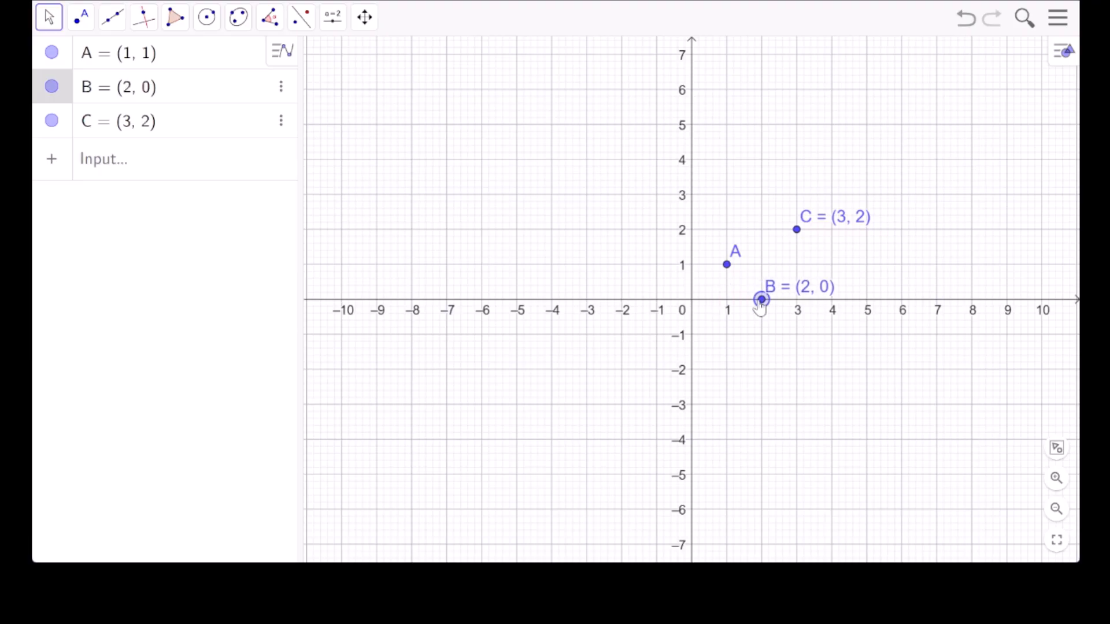
pyautogui.moveTo(765, 308); pyautogui.dragTo(834, 312)
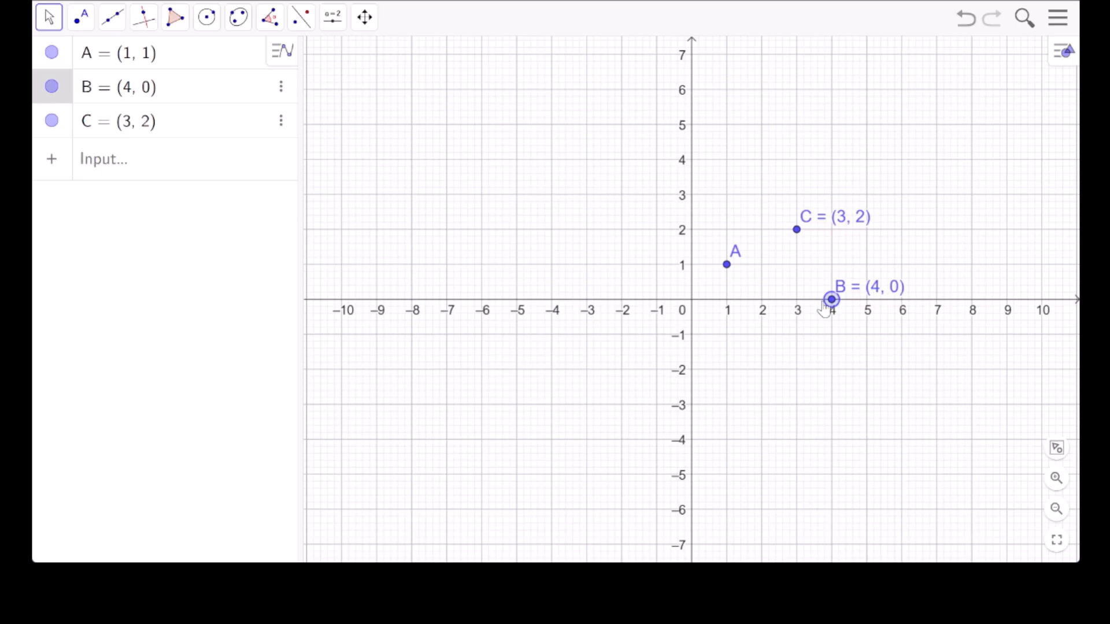
pyautogui.moveTo(834, 303); pyautogui.dragTo(657, 311)
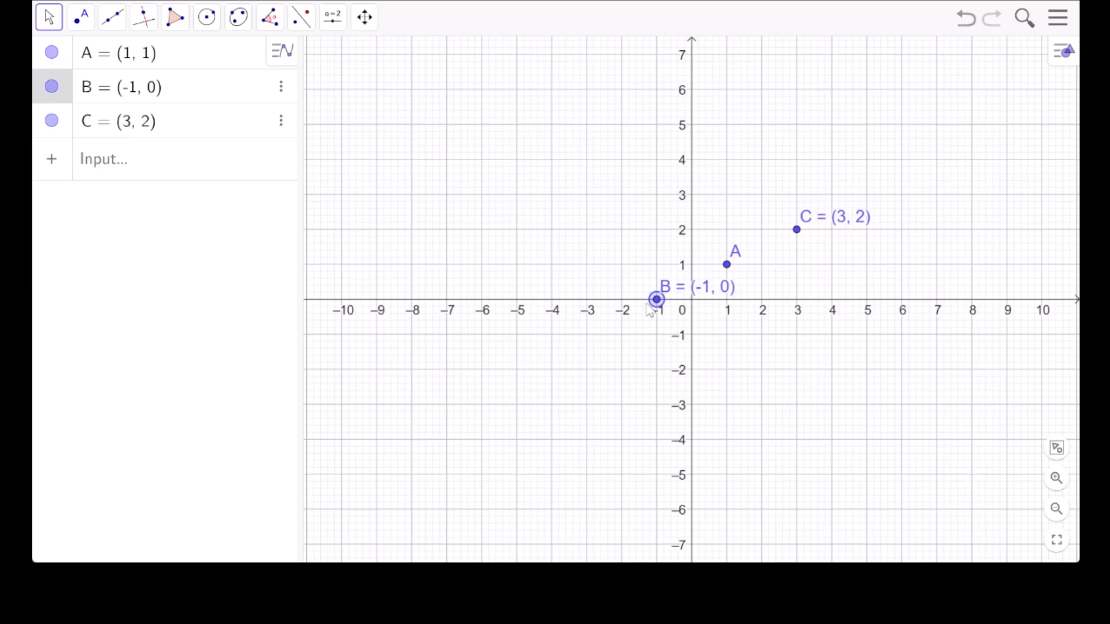
pyautogui.moveTo(657, 303); pyautogui.dragTo(589, 309)
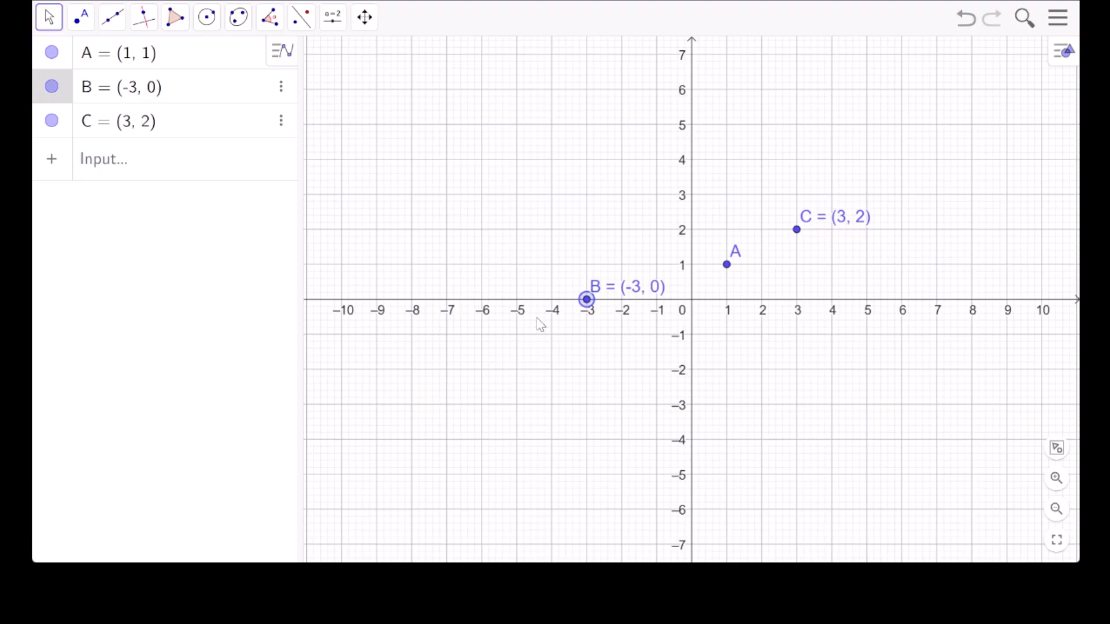
# Move point B along the y-axis through (0, 1), (0, -1) and (0, -3), ending at the origin.
pyautogui.moveTo(589, 302); pyautogui.dragTo(691, 276)
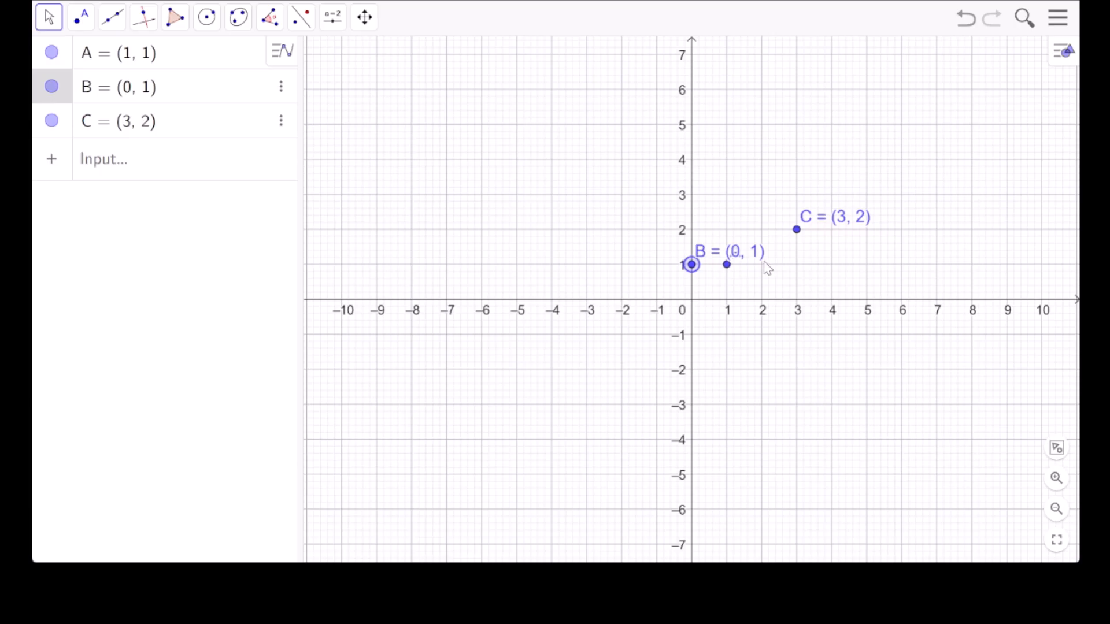
pyautogui.moveTo(691, 266); pyautogui.dragTo(692, 341)
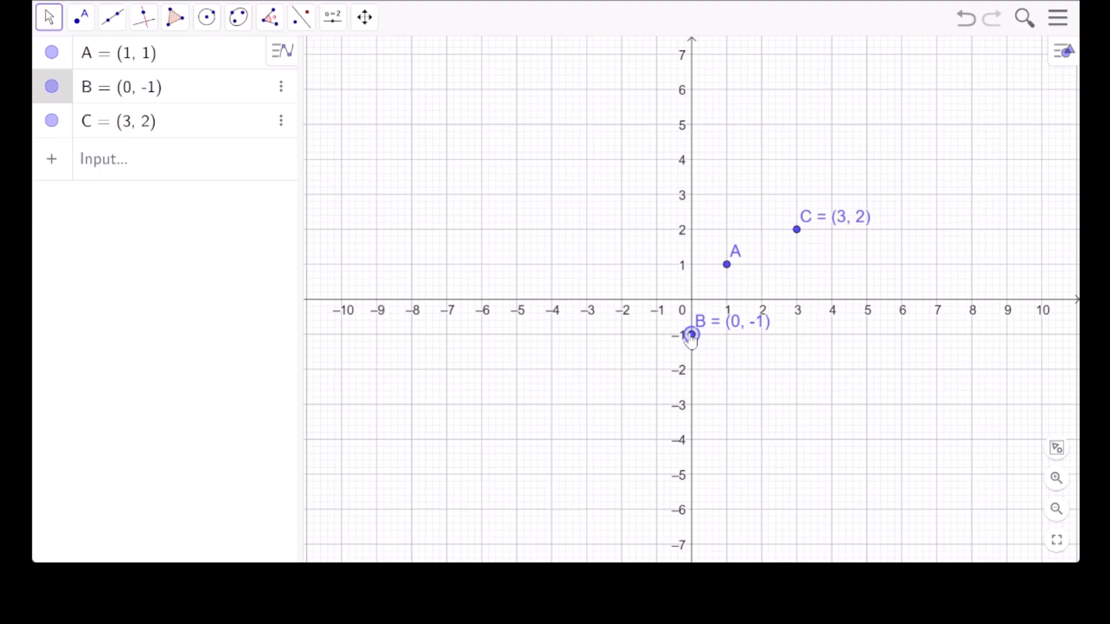
pyautogui.moveTo(692, 341); pyautogui.dragTo(697, 412)
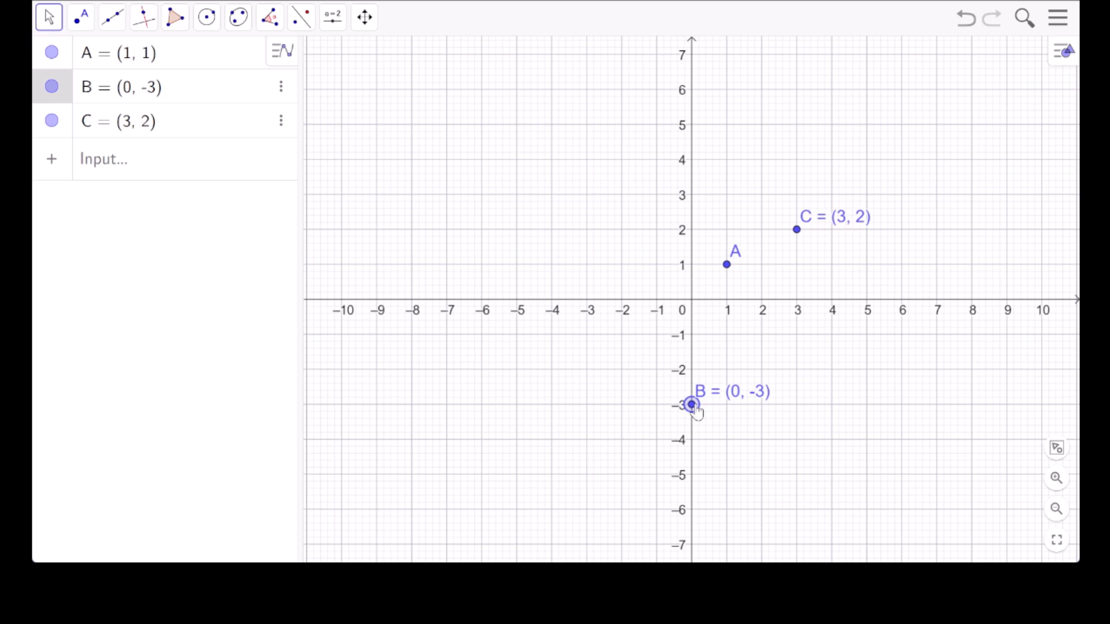
pyautogui.moveTo(697, 412); pyautogui.dragTo(699, 309)
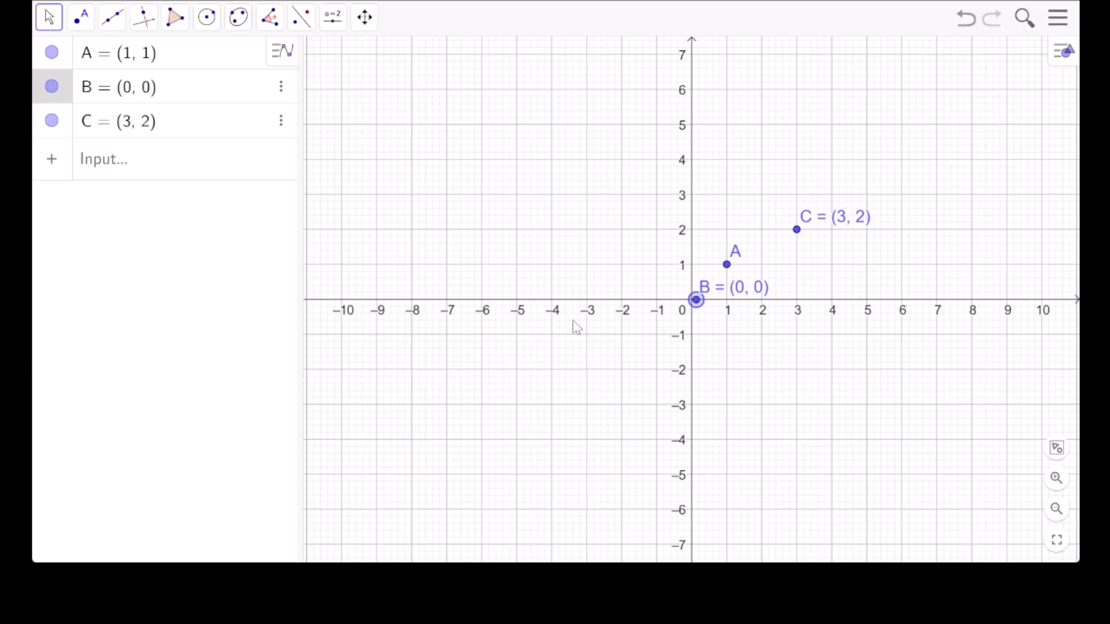
# Plot a fourth point, D, at (-5, 5).
pyautogui.click(75, 24)
pyautogui.click(86, 57)
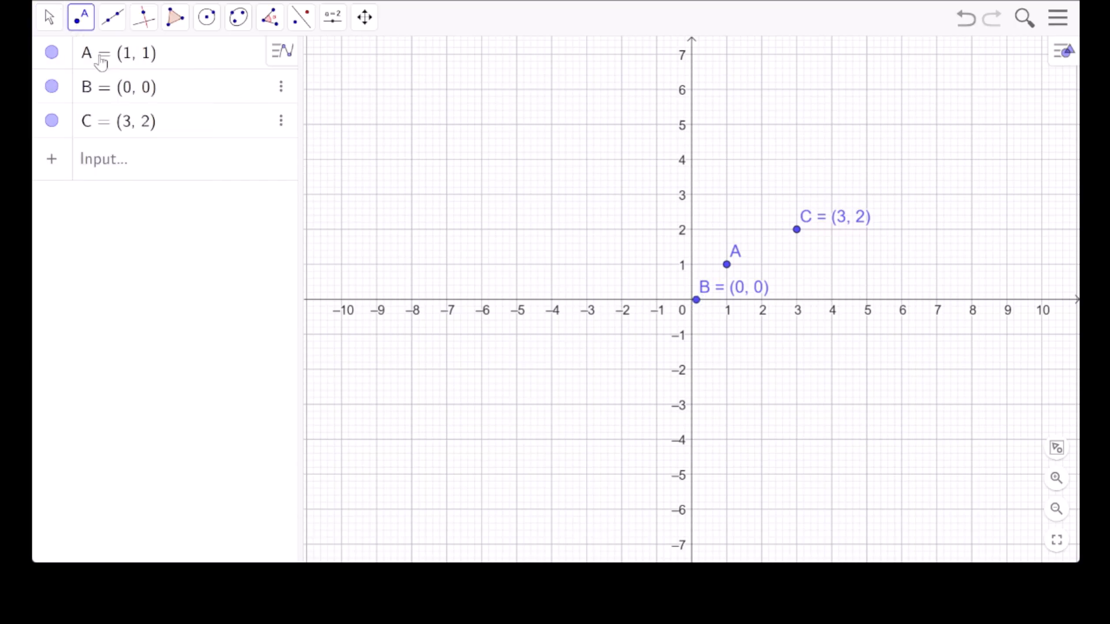
pyautogui.click(517, 125)
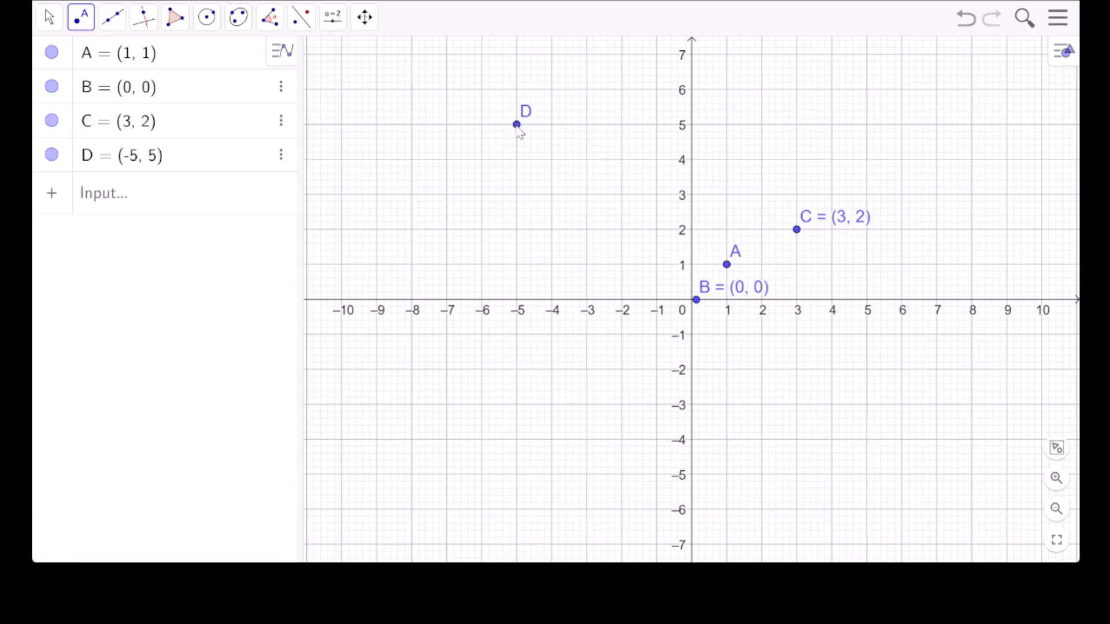
# Try red and yellow on point D, settle on teal as its colour, and close its settings.
pyautogui.click(281, 155)
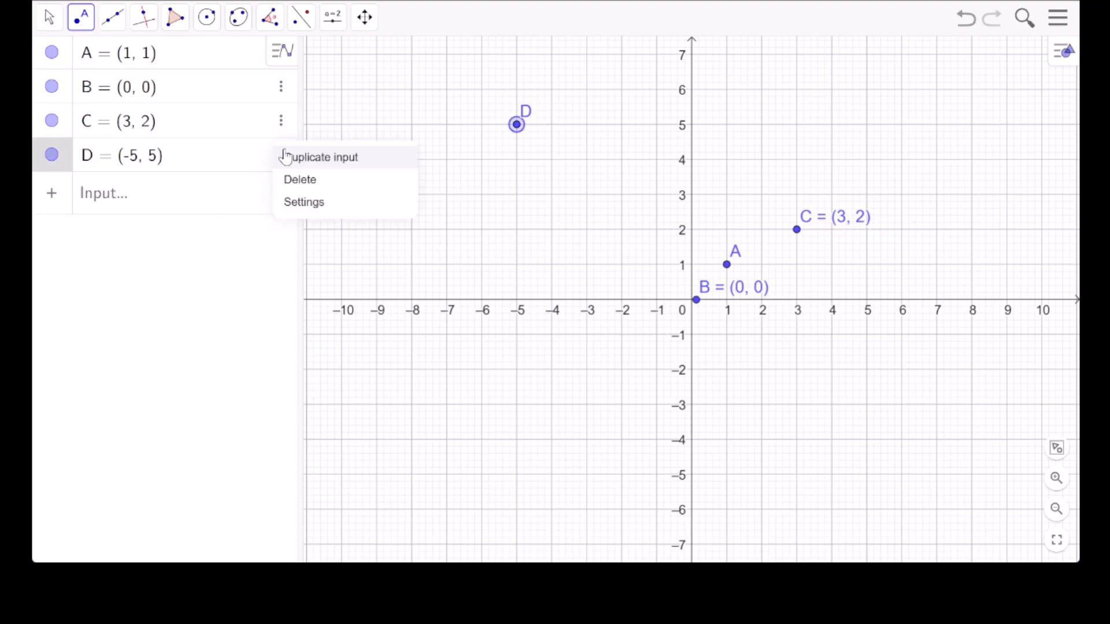
pyautogui.click(311, 202)
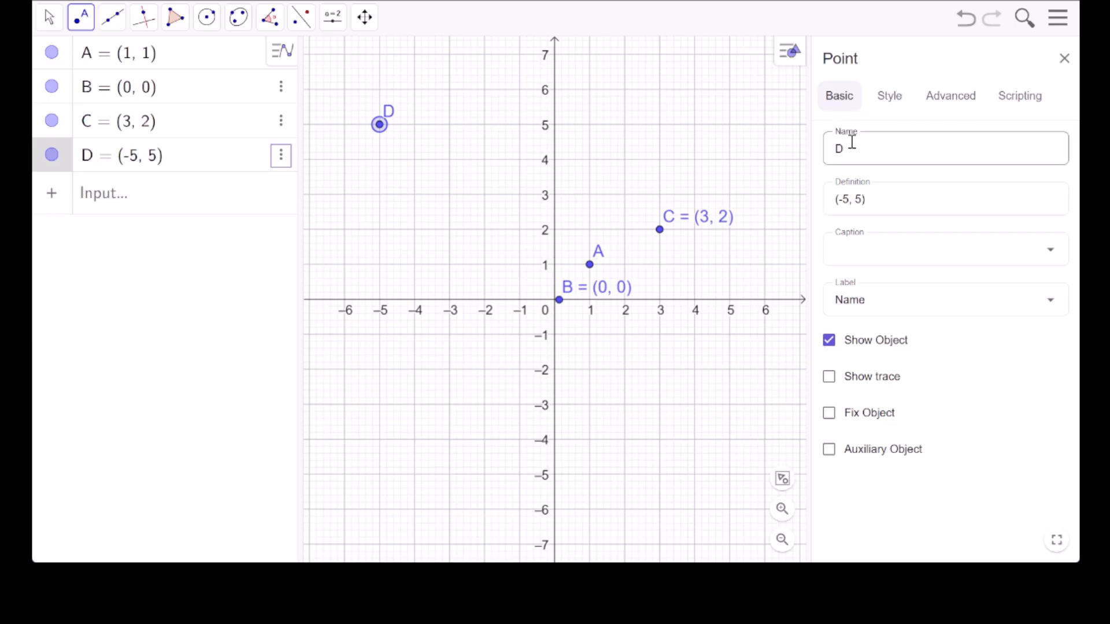
pyautogui.click(845, 100)
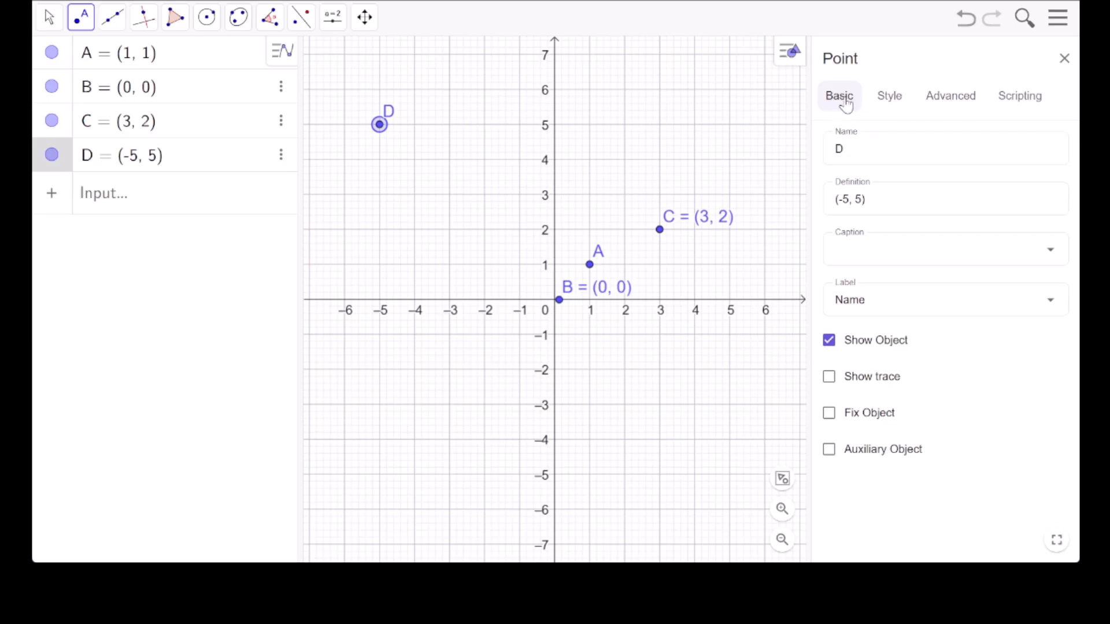
pyautogui.click(902, 96)
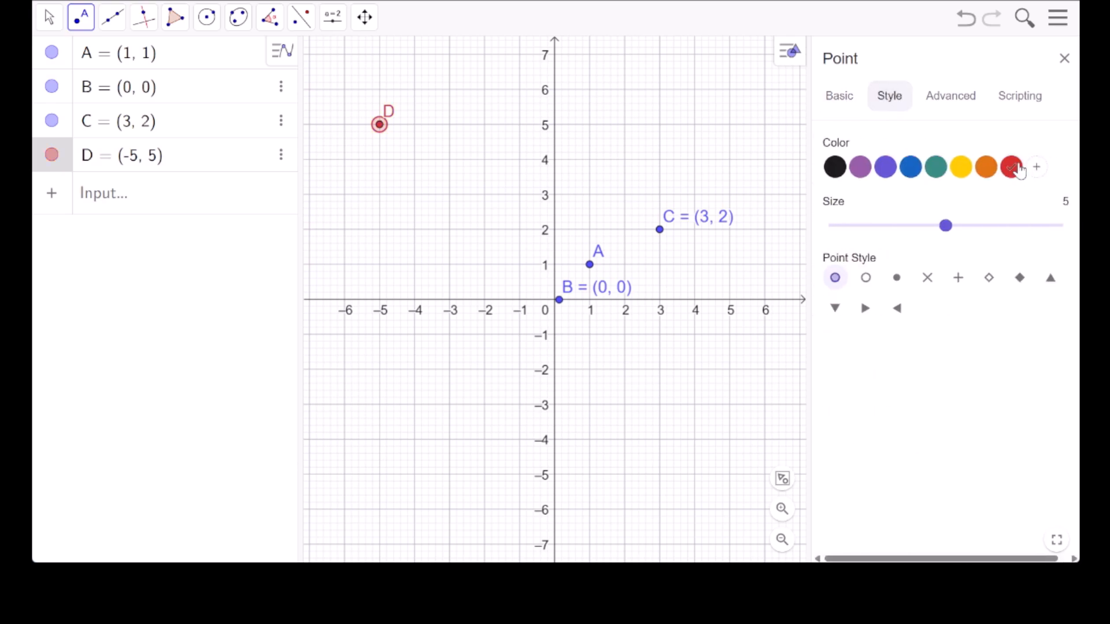
pyautogui.click(960, 174)
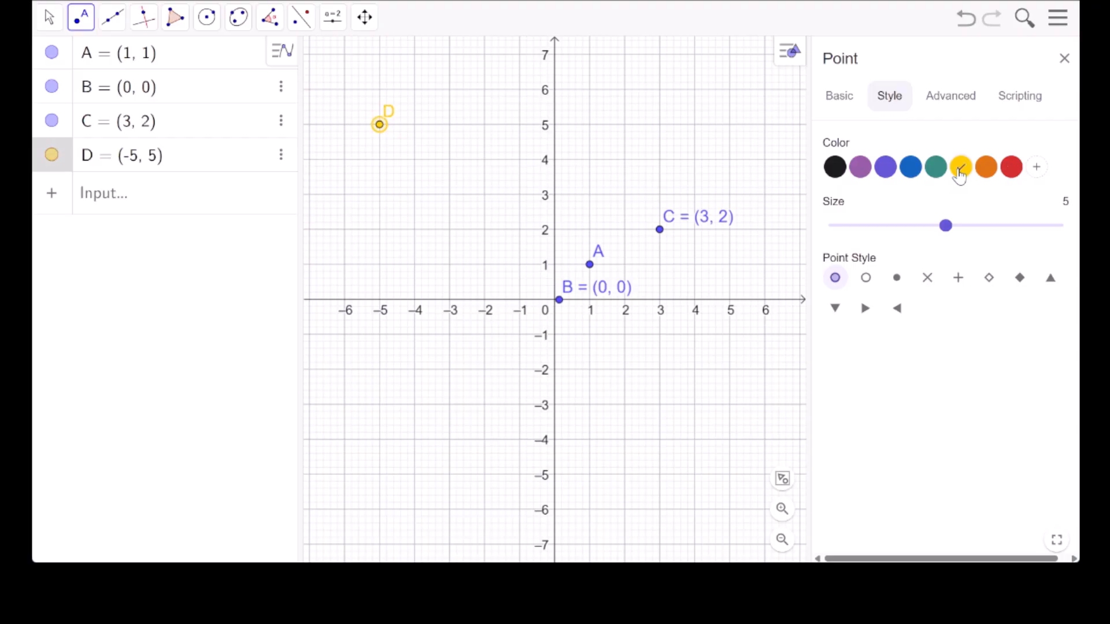
pyautogui.click(935, 170)
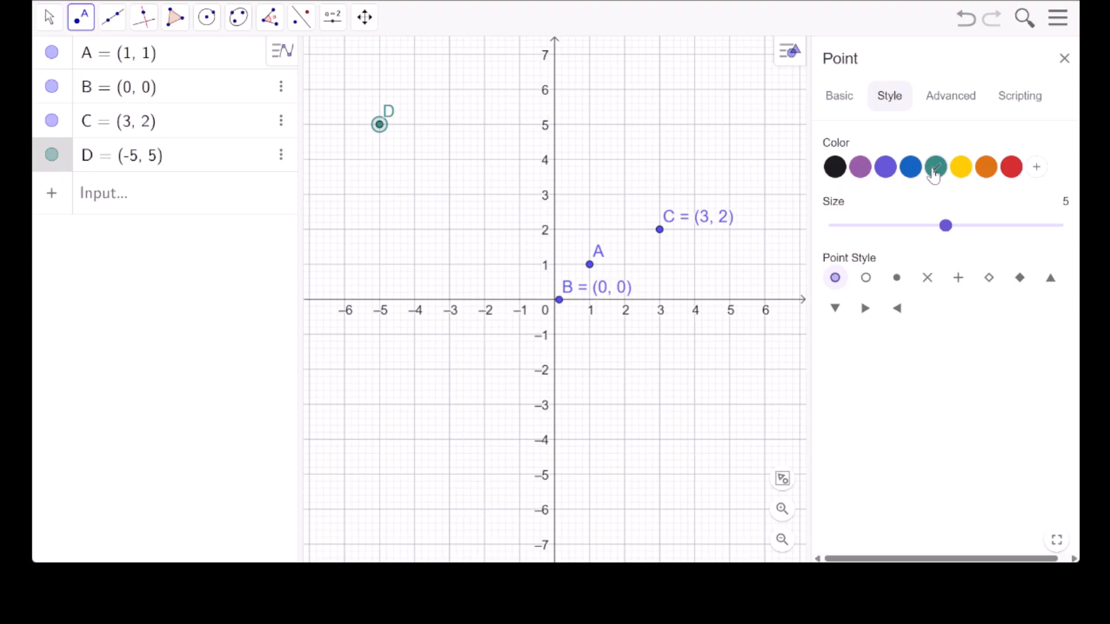
pyautogui.click(1064, 59)
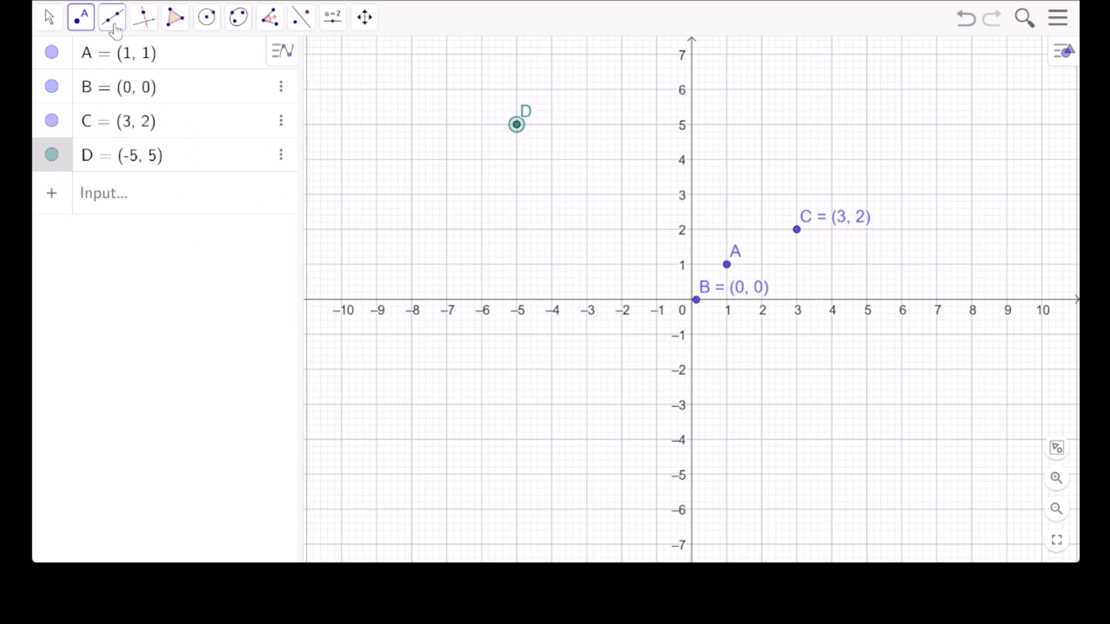
# Plot three more points at (-1, 5), (-1, 1) and (-5, 1), forming a square with point D.
pyautogui.click(81, 17)
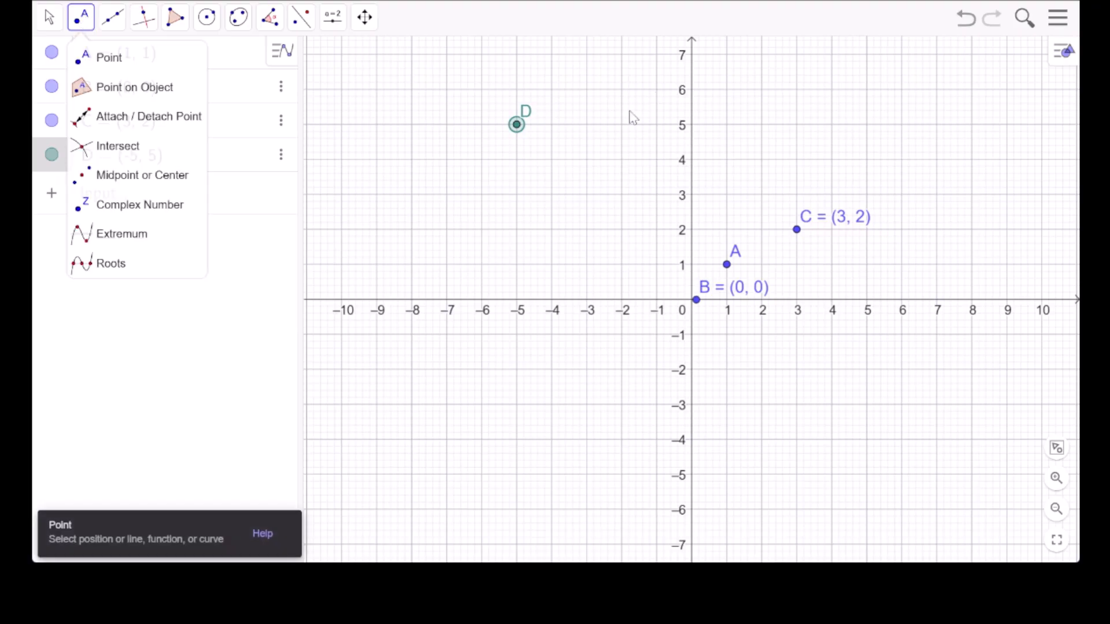
pyautogui.click(657, 124)
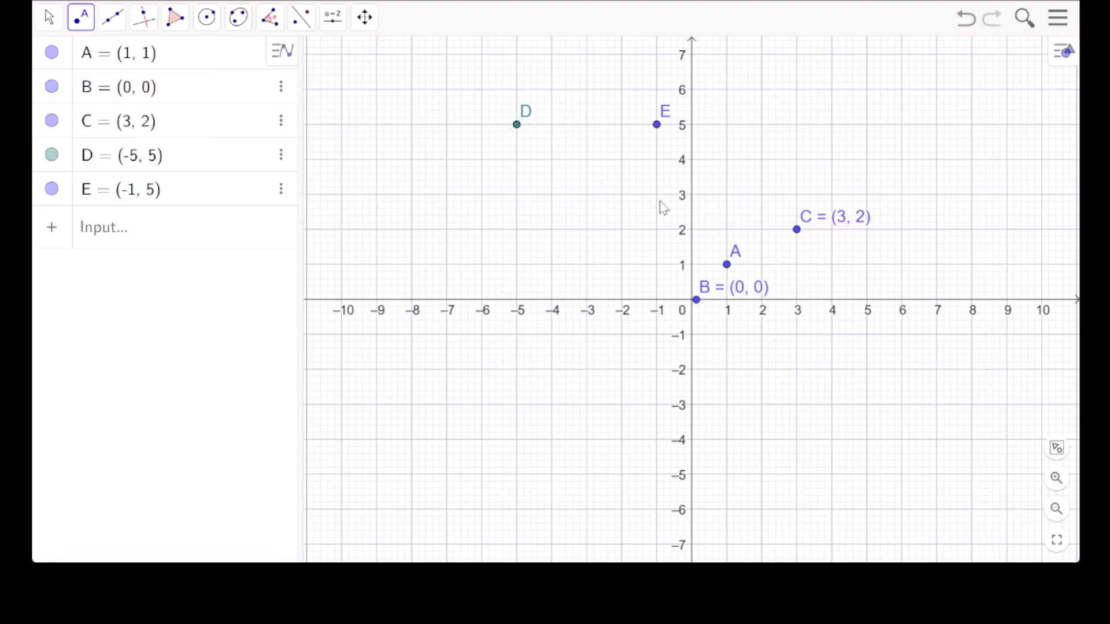
pyautogui.click(657, 264)
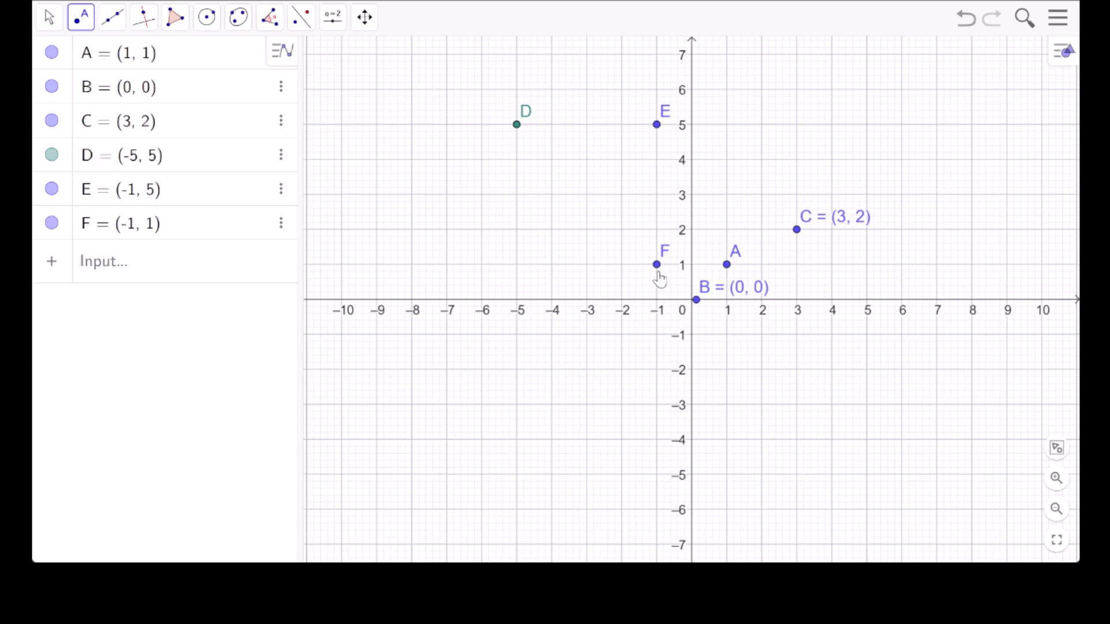
pyautogui.click(517, 264)
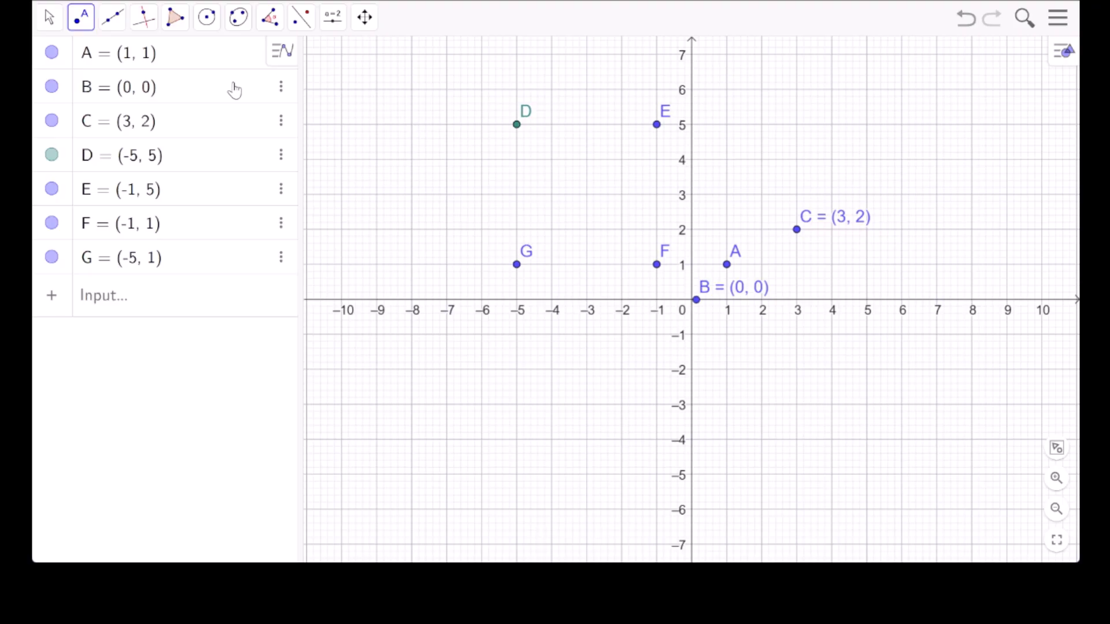
# Draw a segment from point D to point E with the Segment tool.
pyautogui.click(122, 20)
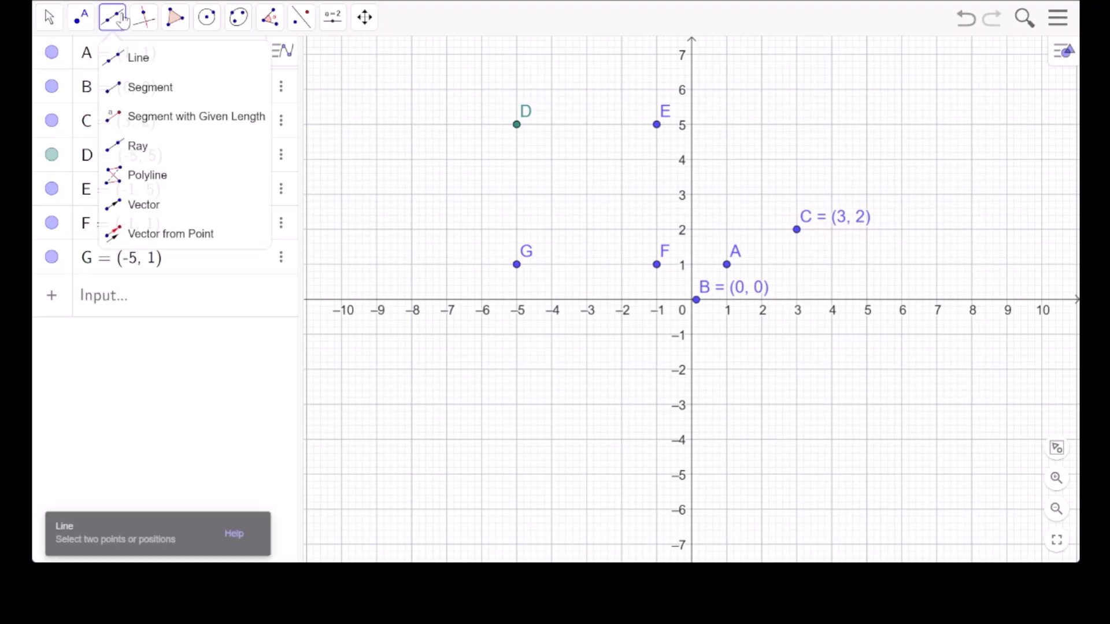
pyautogui.click(155, 97)
pyautogui.click(517, 125)
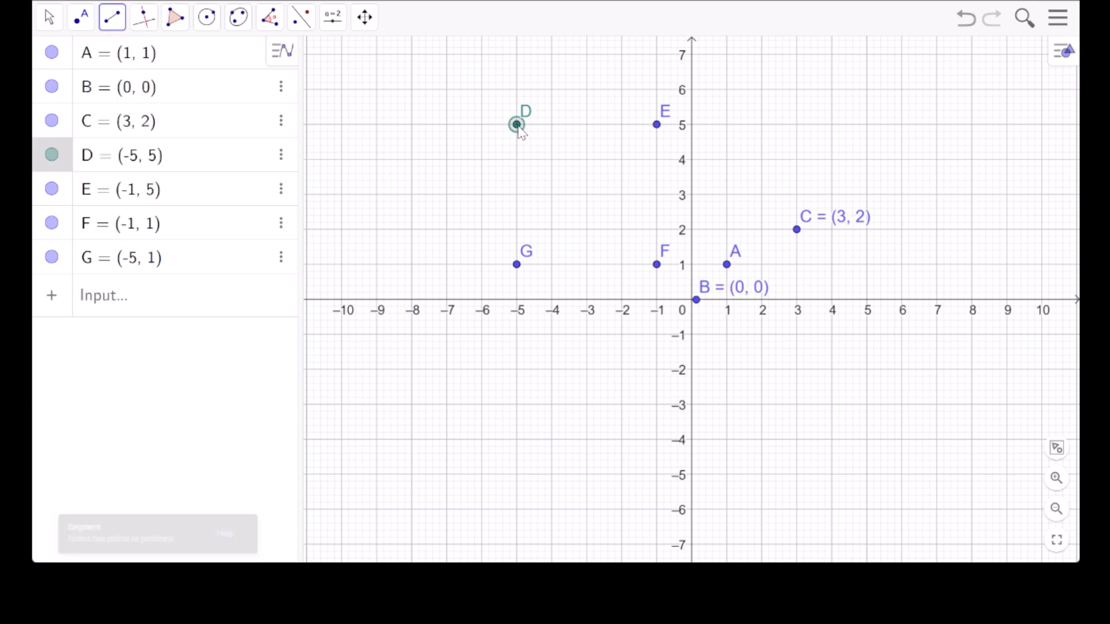
pyautogui.click(658, 126)
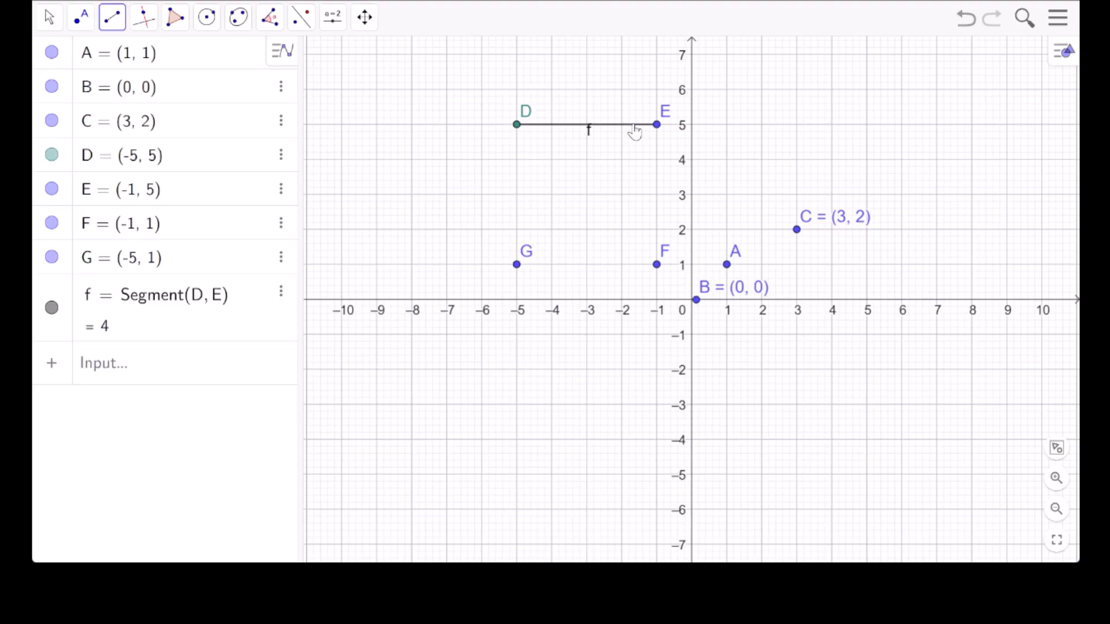
# Draw another segment joining points A and C.
pyautogui.click(112, 24)
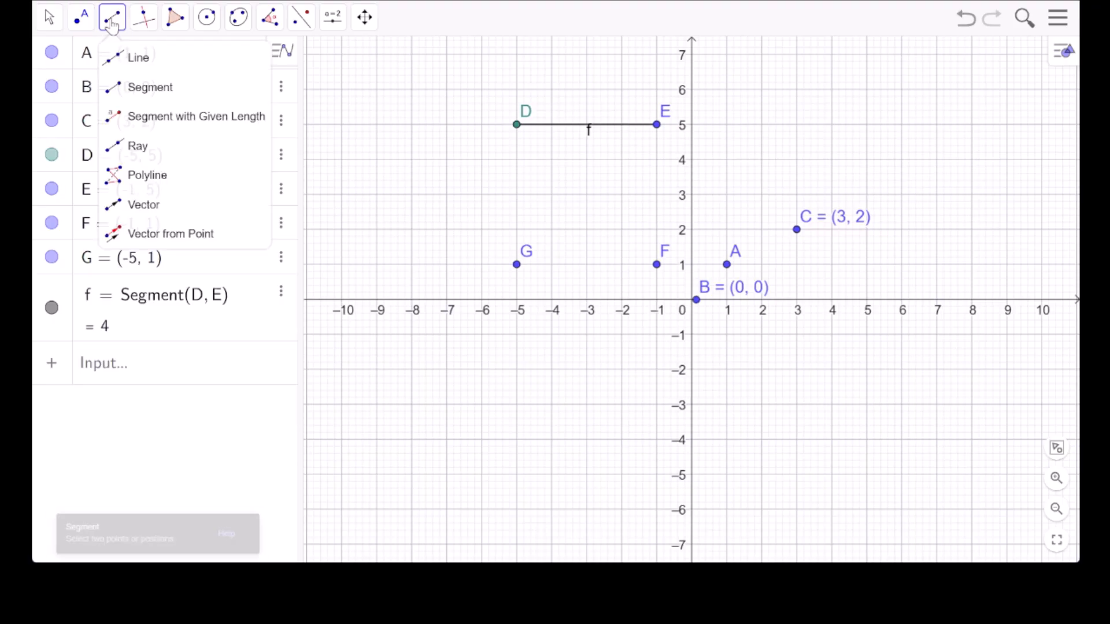
pyautogui.click(139, 88)
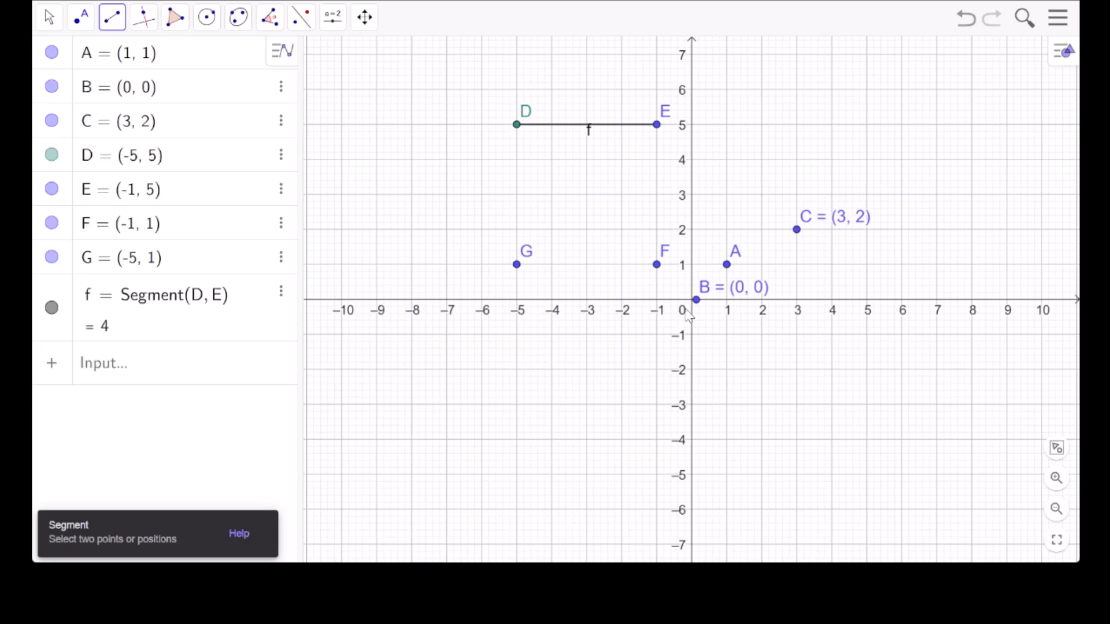
pyautogui.click(727, 264)
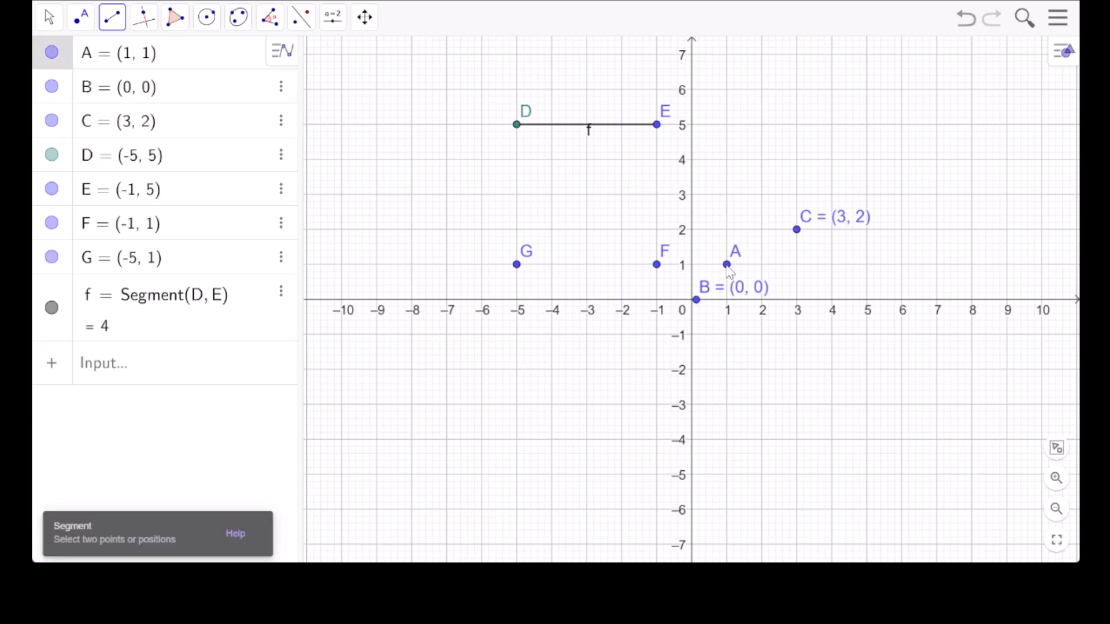
pyautogui.click(797, 230)
pyautogui.click(797, 230)
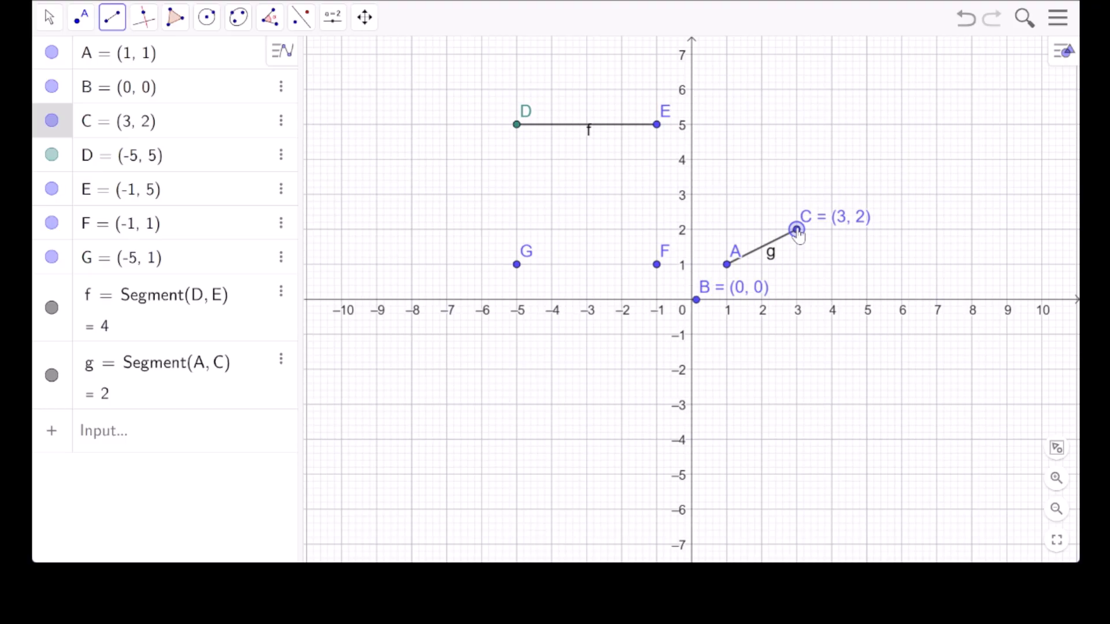
pyautogui.press('Escape')
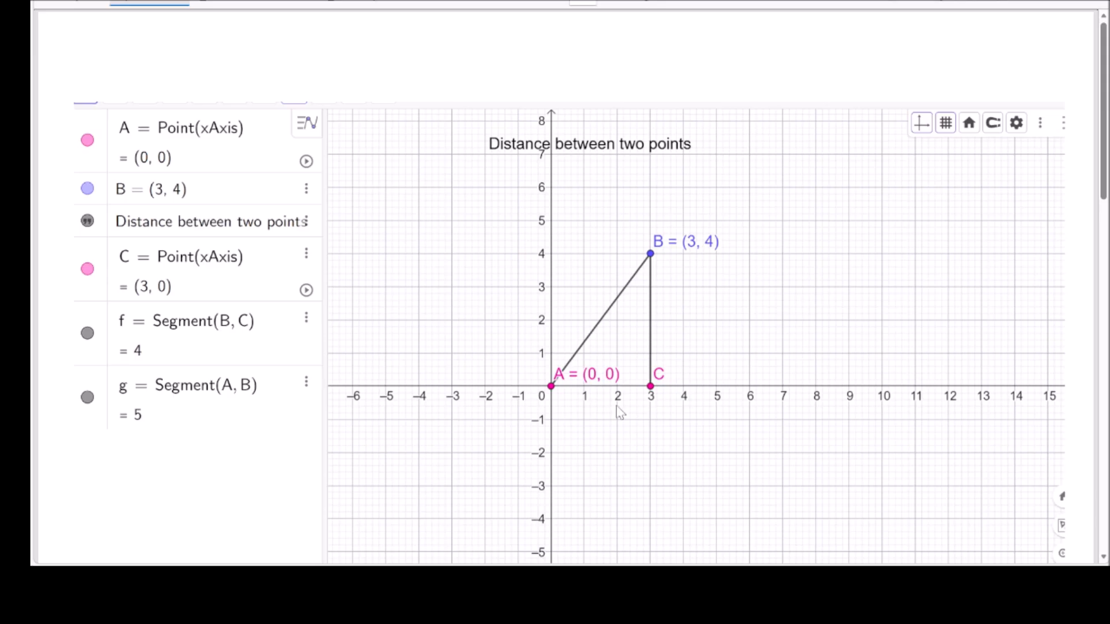
# Switch to the annotation page with the "Distance between two points" triangle and handwrite "AC = 3, BC = 4" in red below the x-axis.
pyautogui.moveTo(590, 423)
pyautogui.mouseDown()
pyautogui.moveTo(580, 436)
pyautogui.moveTo(654, 432)
pyautogui.moveTo(648, 439)
pyautogui.moveTo(665, 443)
pyautogui.mouseUp()
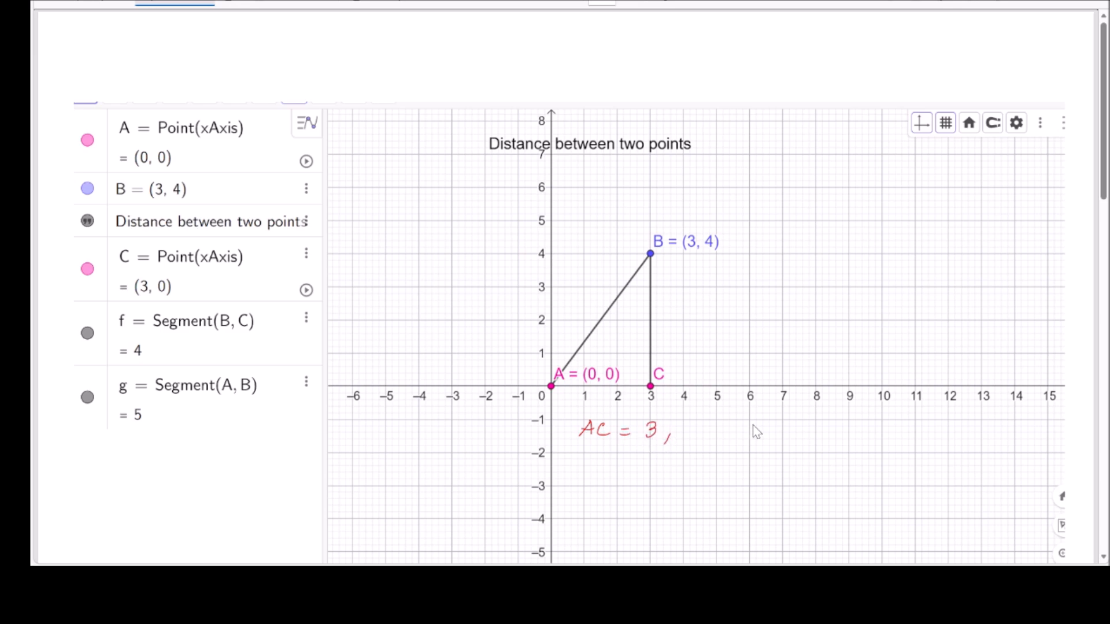
pyautogui.moveTo(724, 441); pyautogui.dragTo(730, 432)
pyautogui.moveTo(743, 427)
pyautogui.mouseDown()
pyautogui.moveTo(740, 440)
pyautogui.moveTo(762, 440)
pyautogui.mouseUp()
pyautogui.moveTo(782, 425)
pyautogui.mouseDown()
pyautogui.moveTo(776, 440)
pyautogui.moveTo(793, 438)
pyautogui.mouseUp()
pyautogui.moveTo(787, 428); pyautogui.dragTo(785, 447)
# Handwrite "AB² = AC² + BC² = 3² + 4² = 25" beneath the side lengths.
pyautogui.moveTo(584, 493); pyautogui.dragTo(601, 484)
pyautogui.moveTo(602, 477); pyautogui.dragTo(606, 497)
pyautogui.moveTo(616, 466); pyautogui.dragTo(629, 475)
pyautogui.moveTo(632, 489); pyautogui.dragTo(646, 493)
pyautogui.moveTo(659, 494); pyautogui.dragTo(673, 495)
pyautogui.moveTo(661, 490); pyautogui.dragTo(683, 495)
pyautogui.moveTo(693, 476)
pyautogui.mouseDown()
pyautogui.moveTo(717, 489)
pyautogui.moveTo(707, 496)
pyautogui.moveTo(736, 478)
pyautogui.moveTo(747, 491)
pyautogui.mouseUp()
pyautogui.moveTo(764, 482)
pyautogui.mouseDown()
pyautogui.moveTo(753, 493)
pyautogui.moveTo(802, 484)
pyautogui.mouseUp()
pyautogui.moveTo(787, 490)
pyautogui.mouseDown()
pyautogui.moveTo(816, 495)
pyautogui.moveTo(846, 474)
pyautogui.moveTo(848, 495)
pyautogui.mouseUp()
pyautogui.moveTo(874, 475)
pyautogui.mouseDown()
pyautogui.moveTo(879, 495)
pyautogui.moveTo(897, 473)
pyautogui.moveTo(924, 495)
pyautogui.moveTo(941, 492)
pyautogui.mouseUp()
pyautogui.moveTo(949, 478)
pyautogui.mouseDown()
pyautogui.moveTo(944, 495)
pyautogui.moveTo(964, 474)
pyautogui.mouseUp()
# Handwrite the result line "AB = √25 = 5" under the Pythagoras equation.
pyautogui.moveTo(613, 509)
pyautogui.mouseDown()
pyautogui.moveTo(601, 525)
pyautogui.moveTo(614, 524)
pyautogui.mouseUp()
pyautogui.moveTo(604, 518)
pyautogui.mouseDown()
pyautogui.moveTo(623, 514)
pyautogui.moveTo(623, 523)
pyautogui.mouseUp()
pyautogui.moveTo(627, 506)
pyautogui.mouseDown()
pyautogui.moveTo(629, 523)
pyautogui.moveTo(671, 520)
pyautogui.mouseUp()
pyautogui.moveTo(657, 530)
pyautogui.mouseDown()
pyautogui.moveTo(735, 507)
pyautogui.moveTo(712, 537)
pyautogui.moveTo(732, 514)
pyautogui.moveTo(769, 530)
pyautogui.mouseUp()
pyautogui.moveTo(786, 515)
pyautogui.mouseDown()
pyautogui.moveTo(782, 533)
pyautogui.moveTo(797, 513)
pyautogui.mouseUp()
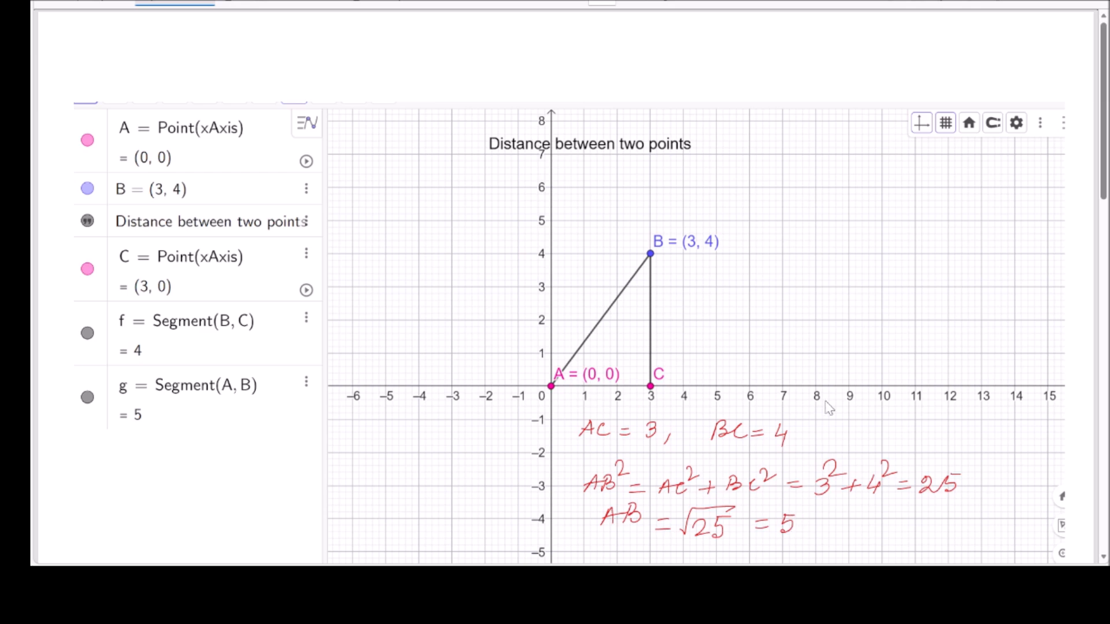
pyautogui.moveTo(800, 241); pyautogui.dragTo(809, 255)
pyautogui.moveTo(793, 249)
pyautogui.mouseDown()
pyautogui.moveTo(816, 246)
pyautogui.moveTo(821, 257)
pyautogui.mouseUp()
pyautogui.moveTo(840, 251)
pyautogui.mouseDown()
pyautogui.moveTo(852, 250)
pyautogui.moveTo(851, 261)
pyautogui.moveTo(876, 243)
pyautogui.mouseUp()
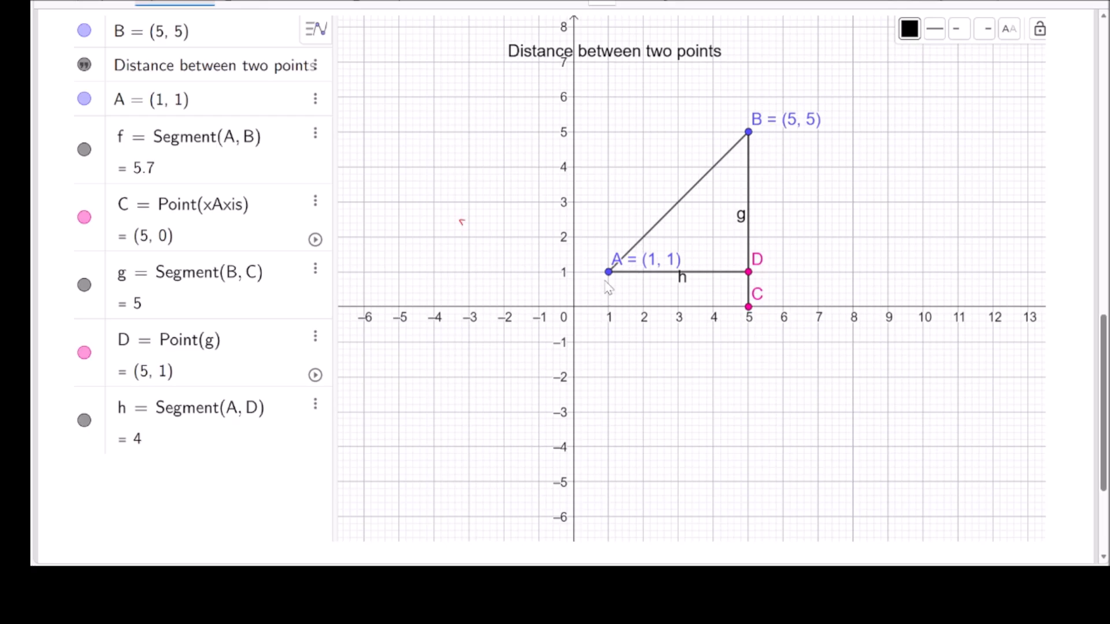
# On the A(1, 1), B(5, 5) graph, trace from the origin to A and along AD, and write "AD = 5−1 = 4, BD = 5−1 = 4".
pyautogui.moveTo(572, 306)
pyautogui.mouseDown()
pyautogui.moveTo(605, 307)
pyautogui.moveTo(612, 277)
pyautogui.mouseUp()
pyautogui.moveTo(611, 277)
pyautogui.mouseDown()
pyautogui.moveTo(751, 269)
pyautogui.moveTo(615, 279)
pyautogui.moveTo(706, 271)
pyautogui.mouseUp()
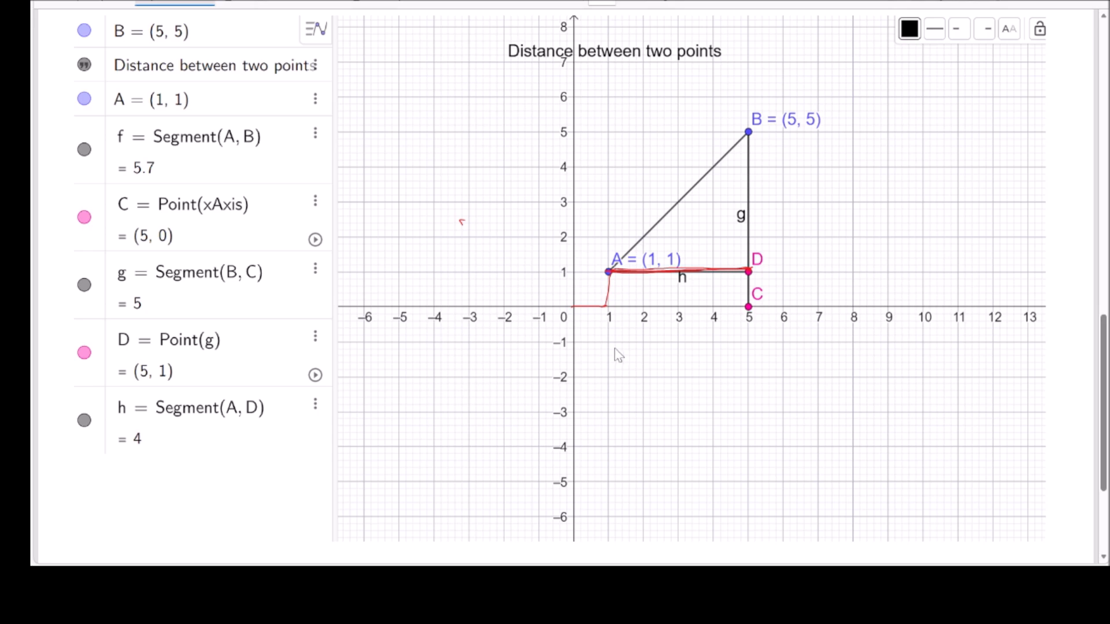
pyautogui.moveTo(609, 359)
pyautogui.mouseDown()
pyautogui.moveTo(717, 374)
pyautogui.moveTo(743, 363)
pyautogui.mouseUp()
pyautogui.moveTo(757, 369)
pyautogui.mouseDown()
pyautogui.moveTo(755, 380)
pyautogui.moveTo(808, 392)
pyautogui.moveTo(848, 383)
pyautogui.mouseUp()
pyautogui.scroll(1, 793, 184)
pyautogui.moveTo(837, 391); pyautogui.dragTo(924, 383)
pyautogui.moveTo(909, 391)
pyautogui.mouseDown()
pyautogui.moveTo(951, 387)
pyautogui.moveTo(946, 394)
pyautogui.mouseUp()
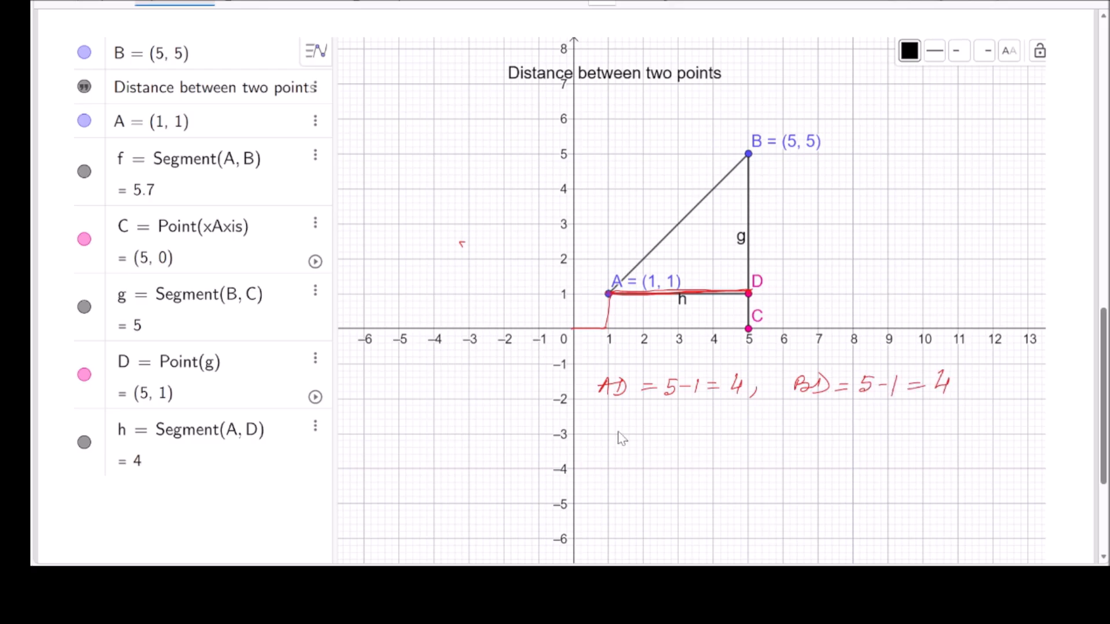
# Handwrite "AB² = AD² + BD² = 4² + 4² = 32 = (4√2)²" and "AB = 4√2" beneath the side lengths.
pyautogui.moveTo(601, 426)
pyautogui.mouseDown()
pyautogui.moveTo(618, 425)
pyautogui.moveTo(620, 412)
pyautogui.moveTo(621, 426)
pyautogui.moveTo(650, 411)
pyautogui.moveTo(663, 418)
pyautogui.mouseUp()
pyautogui.moveTo(653, 426); pyautogui.dragTo(664, 425)
pyautogui.moveTo(685, 427)
pyautogui.mouseDown()
pyautogui.moveTo(721, 408)
pyautogui.moveTo(730, 424)
pyautogui.moveTo(762, 412)
pyautogui.moveTo(780, 426)
pyautogui.moveTo(801, 416)
pyautogui.moveTo(887, 425)
pyautogui.moveTo(907, 407)
pyautogui.moveTo(933, 438)
pyautogui.moveTo(1016, 419)
pyautogui.moveTo(1013, 431)
pyautogui.moveTo(1035, 407)
pyautogui.moveTo(1038, 431)
pyautogui.moveTo(998, 431)
pyautogui.moveTo(1031, 432)
pyautogui.moveTo(1059, 407)
pyautogui.mouseUp()
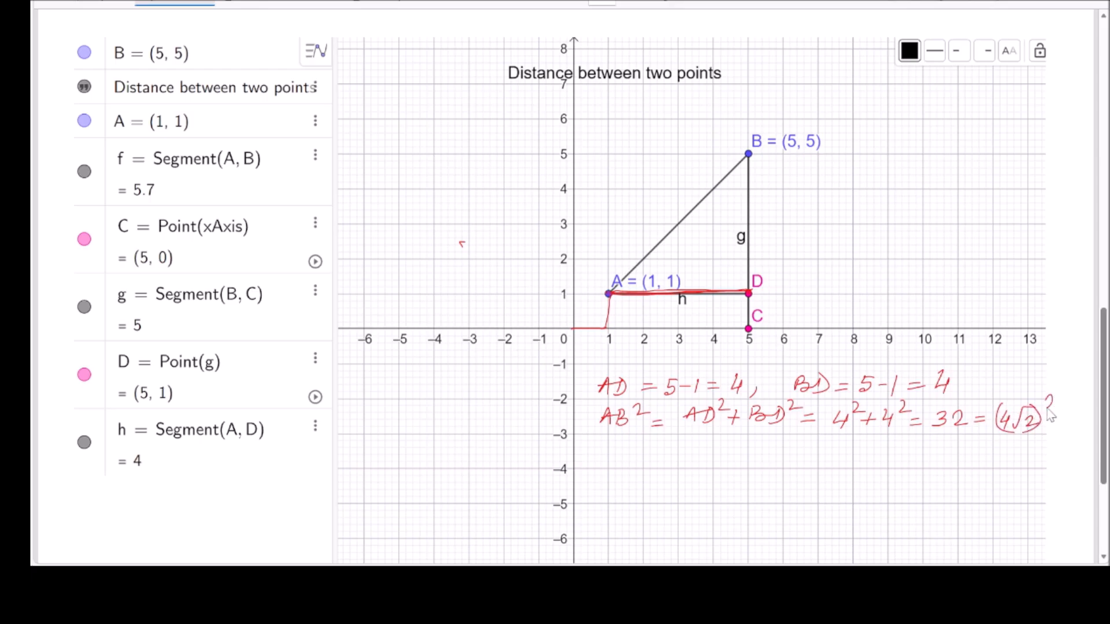
pyautogui.moveTo(603, 449)
pyautogui.mouseDown()
pyautogui.moveTo(691, 461)
pyautogui.moveTo(730, 439)
pyautogui.moveTo(707, 467)
pyautogui.mouseUp()
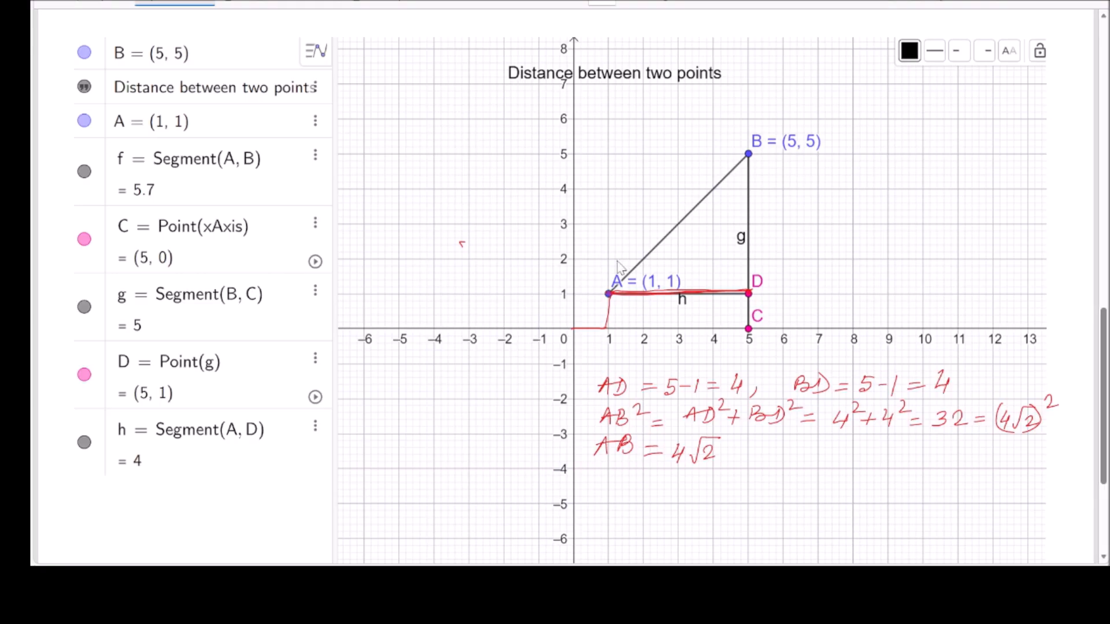
# Label point A as (x₁, y₁) and point B as (x₂, y₂) in red handwriting.
pyautogui.moveTo(604, 258)
pyautogui.mouseDown()
pyautogui.moveTo(623, 274)
pyautogui.moveTo(637, 267)
pyautogui.moveTo(603, 279)
pyautogui.mouseUp()
pyautogui.moveTo(787, 108)
pyautogui.mouseDown()
pyautogui.moveTo(790, 123)
pyautogui.moveTo(815, 123)
pyautogui.mouseUp()
pyautogui.moveTo(827, 105)
pyautogui.mouseDown()
pyautogui.moveTo(827, 128)
pyautogui.moveTo(859, 131)
pyautogui.mouseUp()
pyautogui.moveTo(791, 88); pyautogui.dragTo(788, 133)
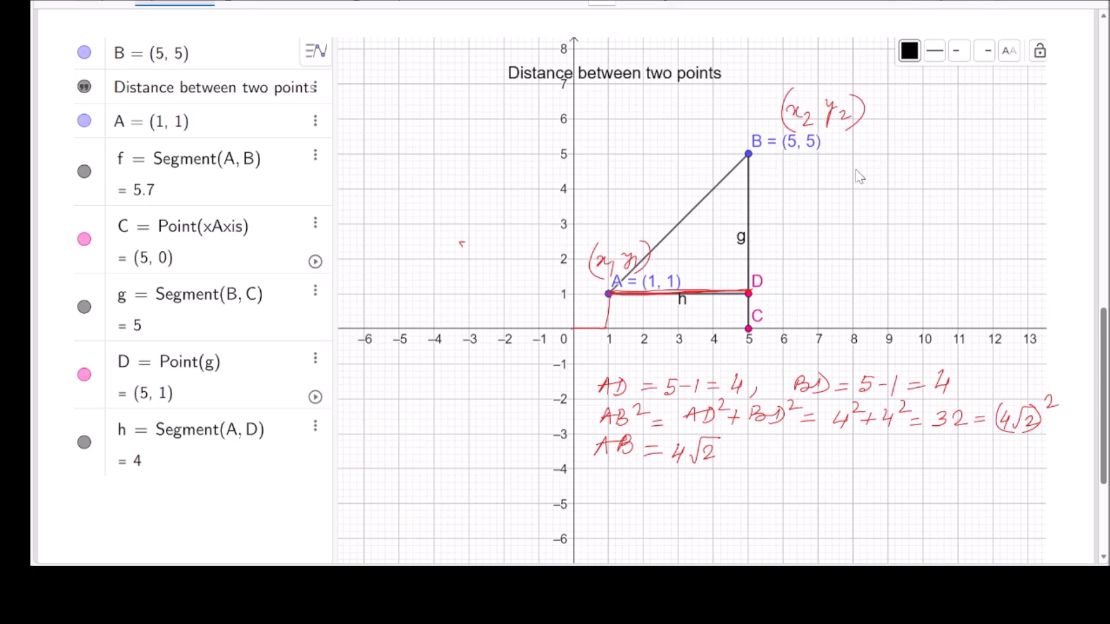
# Handwrite the general side lengths "AD = x₂ − x₁" and "BD = y₂ − y₁" beside the triangle.
pyautogui.moveTo(842, 172); pyautogui.dragTo(834, 183)
pyautogui.moveTo(842, 167); pyautogui.dragTo(850, 175)
pyautogui.moveTo(857, 167); pyautogui.dragTo(859, 181)
pyautogui.moveTo(874, 173); pyautogui.dragTo(909, 185)
pyautogui.moveTo(914, 172)
pyautogui.mouseDown()
pyautogui.moveTo(905, 187)
pyautogui.moveTo(922, 194)
pyautogui.moveTo(937, 175)
pyautogui.moveTo(959, 189)
pyautogui.mouseUp()
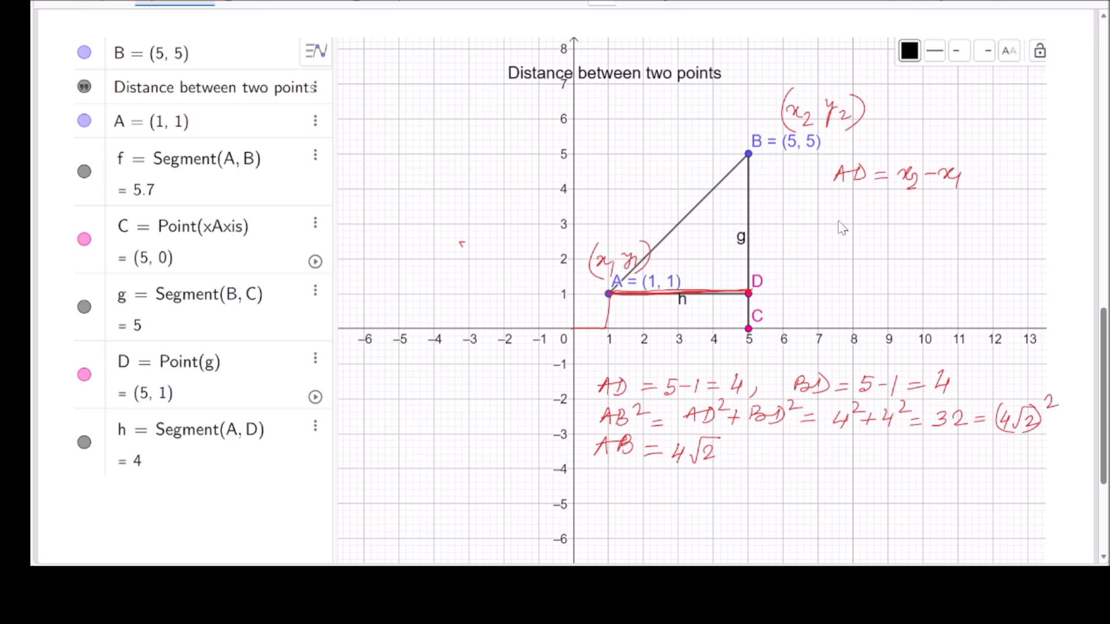
pyautogui.moveTo(843, 202); pyautogui.dragTo(839, 217)
pyautogui.moveTo(842, 202)
pyautogui.mouseDown()
pyautogui.moveTo(860, 217)
pyautogui.moveTo(901, 209)
pyautogui.moveTo(916, 233)
pyautogui.moveTo(966, 217)
pyautogui.mouseUp()
pyautogui.moveTo(974, 205)
pyautogui.mouseDown()
pyautogui.moveTo(969, 228)
pyautogui.moveTo(979, 232)
pyautogui.mouseUp()
# Handwrite "AB² = (x₂ − x₁)² + (y₂ − y₁)²" below the general side lengths.
pyautogui.moveTo(802, 236); pyautogui.dragTo(809, 251)
pyautogui.moveTo(797, 245); pyautogui.dragTo(814, 254)
pyautogui.moveTo(815, 236)
pyautogui.mouseDown()
pyautogui.moveTo(816, 253)
pyautogui.moveTo(842, 235)
pyautogui.moveTo(855, 247)
pyautogui.mouseUp()
pyautogui.moveTo(843, 253)
pyautogui.mouseDown()
pyautogui.moveTo(894, 247)
pyautogui.moveTo(893, 267)
pyautogui.moveTo(911, 251)
pyautogui.mouseUp()
pyautogui.moveTo(914, 248)
pyautogui.mouseDown()
pyautogui.moveTo(941, 257)
pyautogui.moveTo(933, 264)
pyautogui.mouseUp()
pyautogui.moveTo(876, 236); pyautogui.dragTo(871, 271)
pyautogui.moveTo(934, 233)
pyautogui.mouseDown()
pyautogui.moveTo(929, 277)
pyautogui.moveTo(967, 249)
pyautogui.mouseUp()
pyautogui.moveTo(971, 254); pyautogui.dragTo(1007, 262)
pyautogui.moveTo(1013, 261)
pyautogui.mouseDown()
pyautogui.moveTo(1016, 272)
pyautogui.moveTo(1028, 248)
pyautogui.mouseUp()
pyautogui.moveTo(1033, 243); pyautogui.dragTo(1035, 271)
pyautogui.moveTo(1007, 231); pyautogui.dragTo(999, 283)
pyautogui.moveTo(1051, 234)
pyautogui.mouseDown()
pyautogui.moveTo(1035, 282)
pyautogui.moveTo(1069, 230)
pyautogui.mouseUp()
# Handwrite the distance formula "AB = √((x₂ − x₁)² + (y₂ − y₁)²)" below the squared equation.
pyautogui.moveTo(787, 299)
pyautogui.mouseDown()
pyautogui.moveTo(795, 282)
pyautogui.moveTo(800, 299)
pyautogui.mouseUp()
pyautogui.moveTo(790, 292); pyautogui.dragTo(803, 300)
pyautogui.moveTo(803, 283)
pyautogui.mouseDown()
pyautogui.moveTo(805, 300)
pyautogui.moveTo(835, 299)
pyautogui.mouseUp()
pyautogui.moveTo(839, 308)
pyautogui.mouseDown()
pyautogui.moveTo(844, 317)
pyautogui.moveTo(900, 280)
pyautogui.moveTo(1040, 282)
pyautogui.mouseUp()
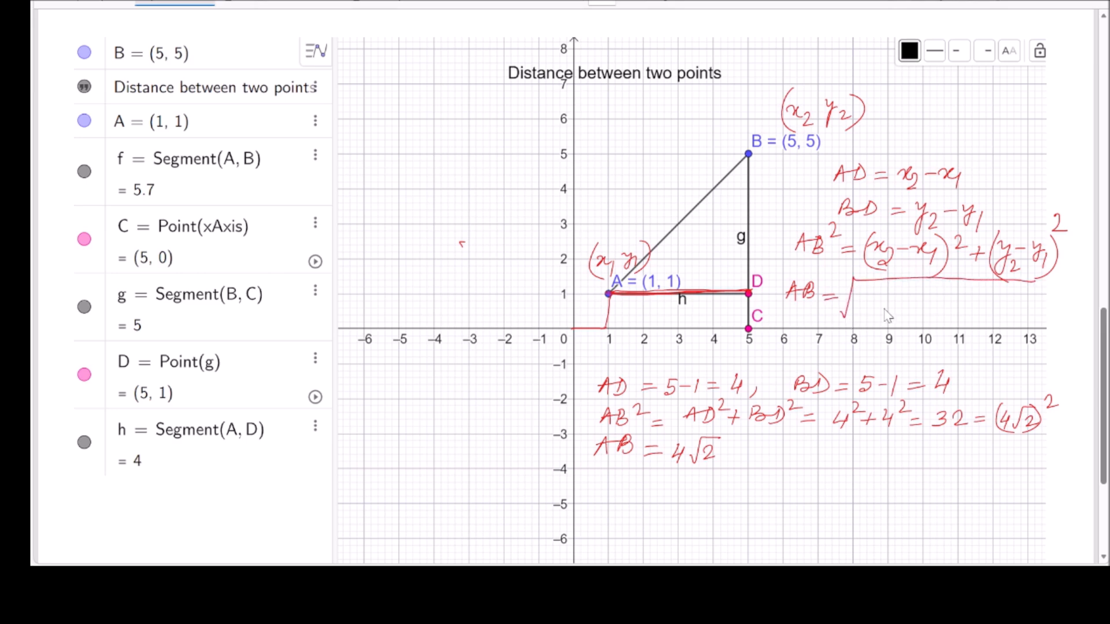
pyautogui.moveTo(879, 310); pyautogui.dragTo(889, 318)
pyautogui.moveTo(896, 310); pyautogui.dragTo(925, 322)
pyautogui.moveTo(878, 291); pyautogui.dragTo(874, 325)
pyautogui.moveTo(932, 292)
pyautogui.mouseDown()
pyautogui.moveTo(939, 325)
pyautogui.moveTo(960, 296)
pyautogui.moveTo(964, 322)
pyautogui.mouseUp()
pyautogui.moveTo(980, 305)
pyautogui.mouseDown()
pyautogui.moveTo(984, 336)
pyautogui.moveTo(1003, 319)
pyautogui.mouseUp()
pyautogui.moveTo(1006, 312); pyautogui.dragTo(1033, 324)
pyautogui.moveTo(987, 292); pyautogui.dragTo(979, 324)
pyautogui.moveTo(1035, 295)
pyautogui.mouseDown()
pyautogui.moveTo(1037, 327)
pyautogui.moveTo(1051, 298)
pyautogui.moveTo(1064, 303)
pyautogui.mouseUp()
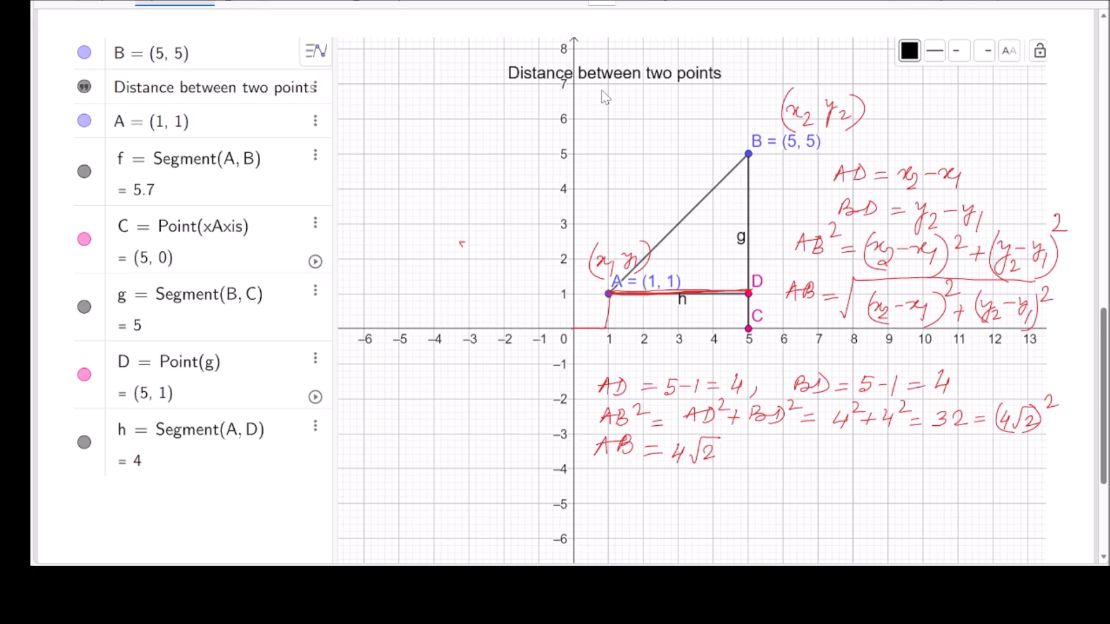
# Under the graph's title, write "whose coordinates are (x₁, y₁) & (x₂, y₂)" and "d = √((x₂ − x₁)² + (y₂ − y₁)²)".
pyautogui.moveTo(349, 116)
pyautogui.mouseDown()
pyautogui.moveTo(402, 116)
pyautogui.moveTo(429, 102)
pyautogui.moveTo(478, 119)
pyautogui.moveTo(621, 115)
pyautogui.moveTo(628, 127)
pyautogui.moveTo(685, 136)
pyautogui.moveTo(680, 147)
pyautogui.moveTo(716, 116)
pyautogui.moveTo(743, 139)
pyautogui.moveTo(759, 118)
pyautogui.moveTo(746, 132)
pyautogui.moveTo(769, 134)
pyautogui.moveTo(722, 125)
pyautogui.moveTo(743, 148)
pyautogui.mouseUp()
pyautogui.moveTo(356, 180)
pyautogui.mouseDown()
pyautogui.moveTo(377, 178)
pyautogui.moveTo(397, 199)
pyautogui.moveTo(508, 168)
pyautogui.moveTo(591, 165)
pyautogui.mouseUp()
pyautogui.moveTo(439, 184)
pyautogui.mouseDown()
pyautogui.moveTo(435, 199)
pyautogui.moveTo(457, 185)
pyautogui.moveTo(475, 194)
pyautogui.mouseUp()
pyautogui.moveTo(485, 166)
pyautogui.mouseDown()
pyautogui.moveTo(465, 217)
pyautogui.moveTo(508, 183)
pyautogui.moveTo(523, 191)
pyautogui.mouseUp()
pyautogui.moveTo(515, 184)
pyautogui.mouseDown()
pyautogui.moveTo(543, 229)
pyautogui.moveTo(535, 239)
pyautogui.moveTo(560, 245)
pyautogui.moveTo(570, 217)
pyautogui.moveTo(584, 238)
pyautogui.mouseUp()
pyautogui.scroll(1, 535, 186)
pyautogui.moveTo(536, 203); pyautogui.dragTo(533, 255)
pyautogui.moveTo(590, 208)
pyautogui.mouseDown()
pyautogui.moveTo(594, 243)
pyautogui.moveTo(621, 196)
pyautogui.mouseUp()
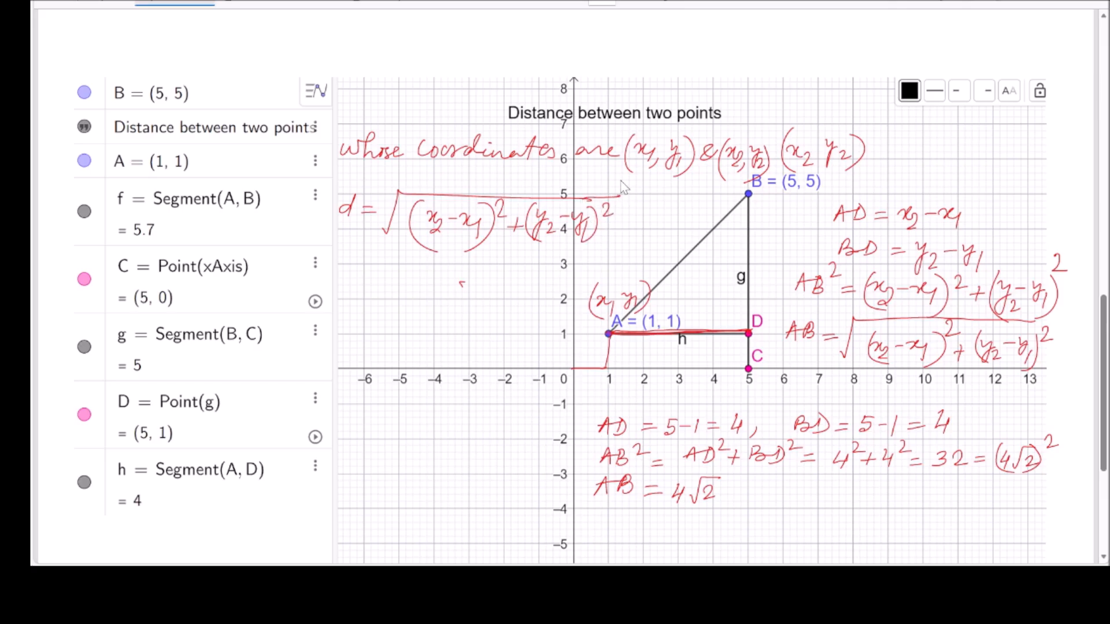